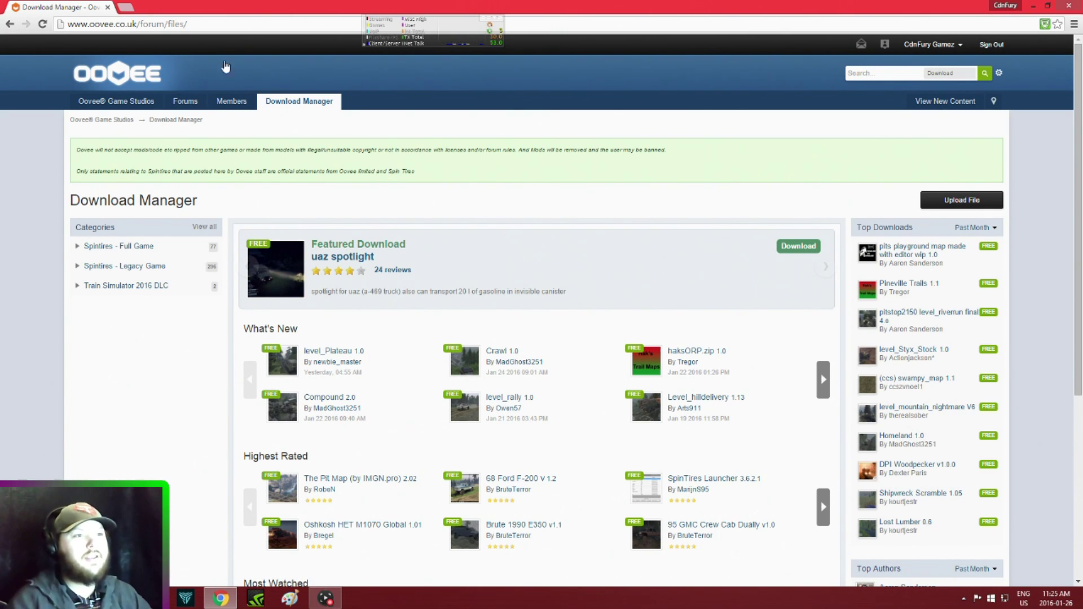
- Open the Spintires – Full Game Maps category in the file downloads section
{"action": "left_click", "coordinate": [313, 106]}
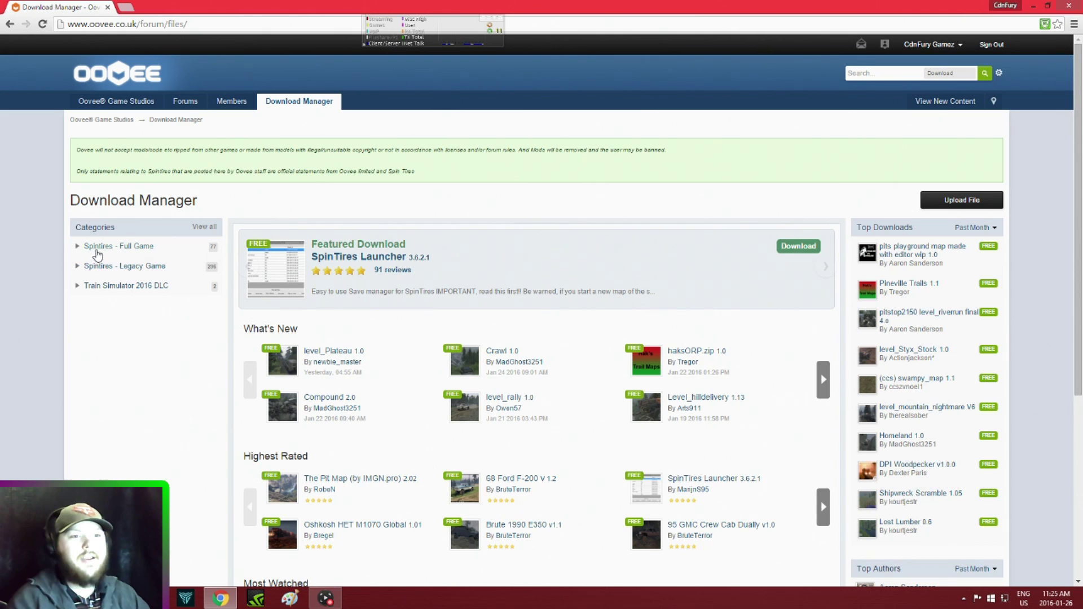
{"action": "left_click", "coordinate": [104, 249]}
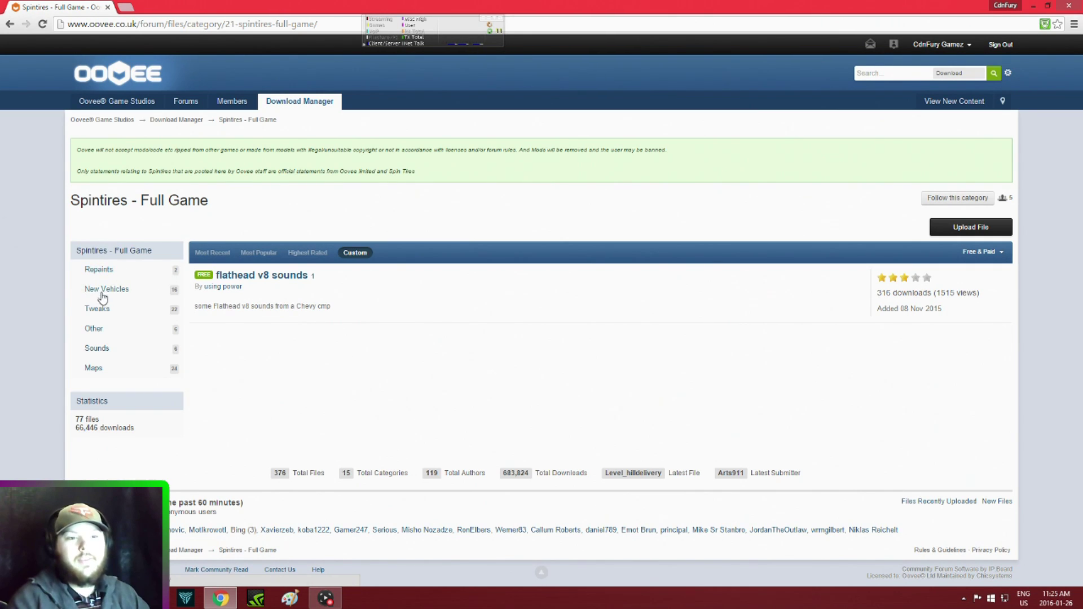
{"action": "left_click", "coordinate": [94, 370]}
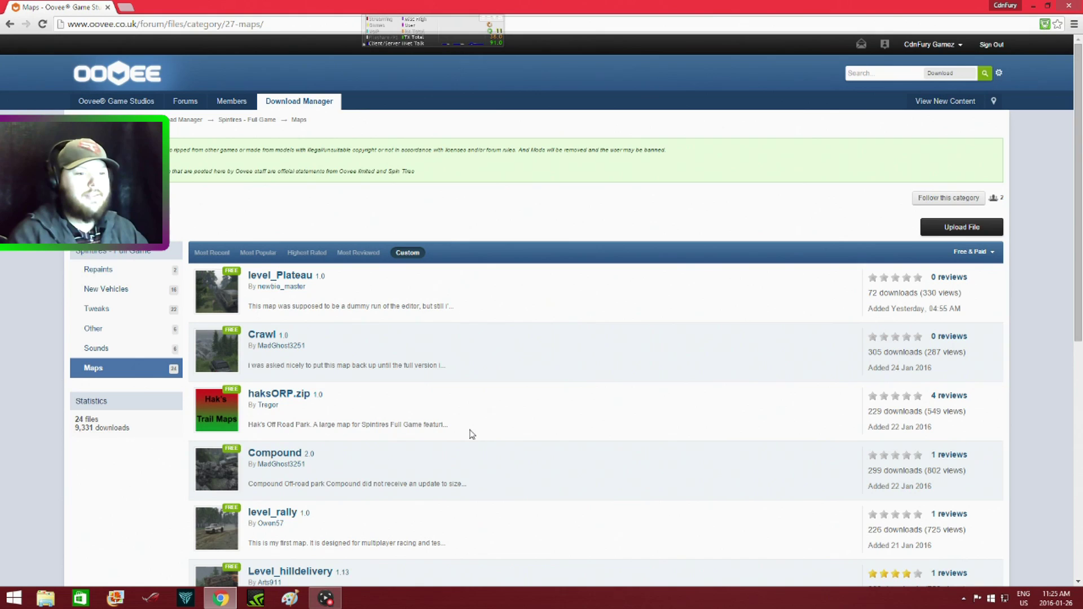
{"action": "scroll", "coordinate": [472, 434], "scroll_direction": "down", "scroll_amount": 1}
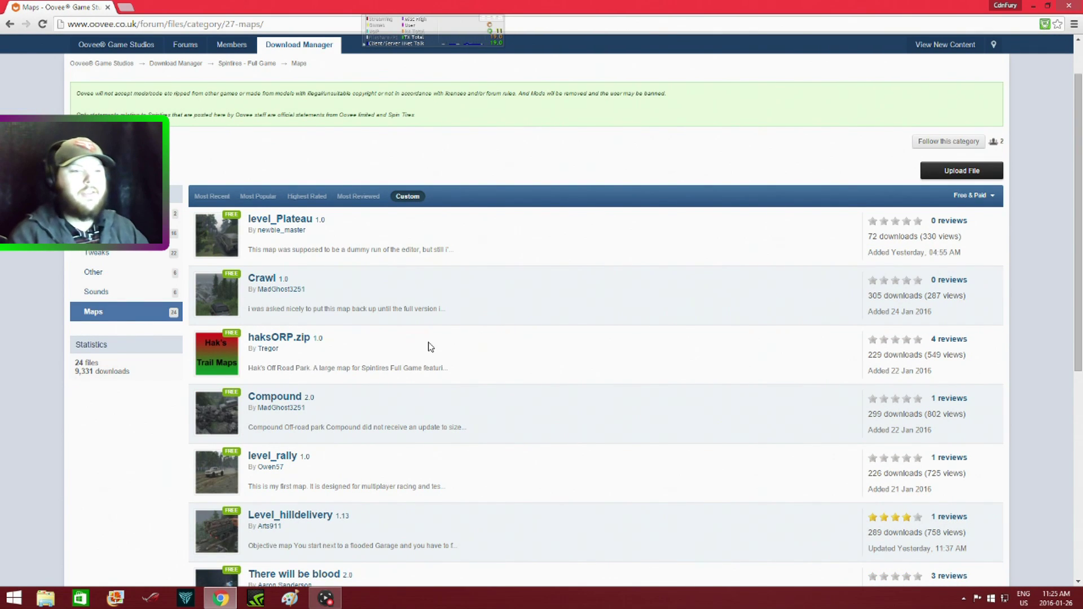
{"action": "scroll", "coordinate": [434, 357], "scroll_direction": "down", "scroll_amount": 1}
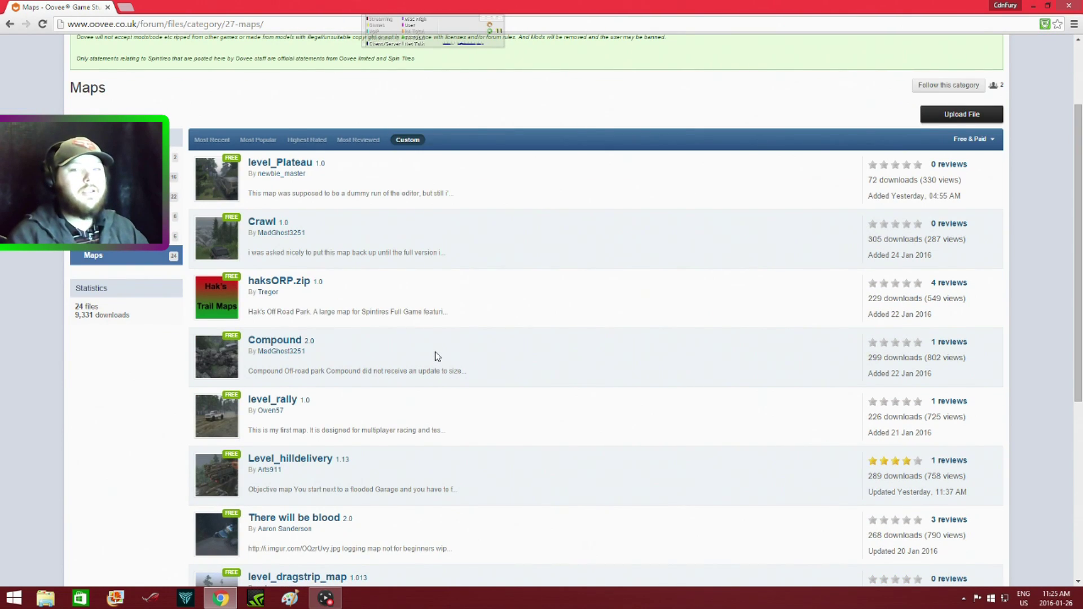
{"action": "scroll", "coordinate": [435, 356], "scroll_direction": "down", "scroll_amount": 1}
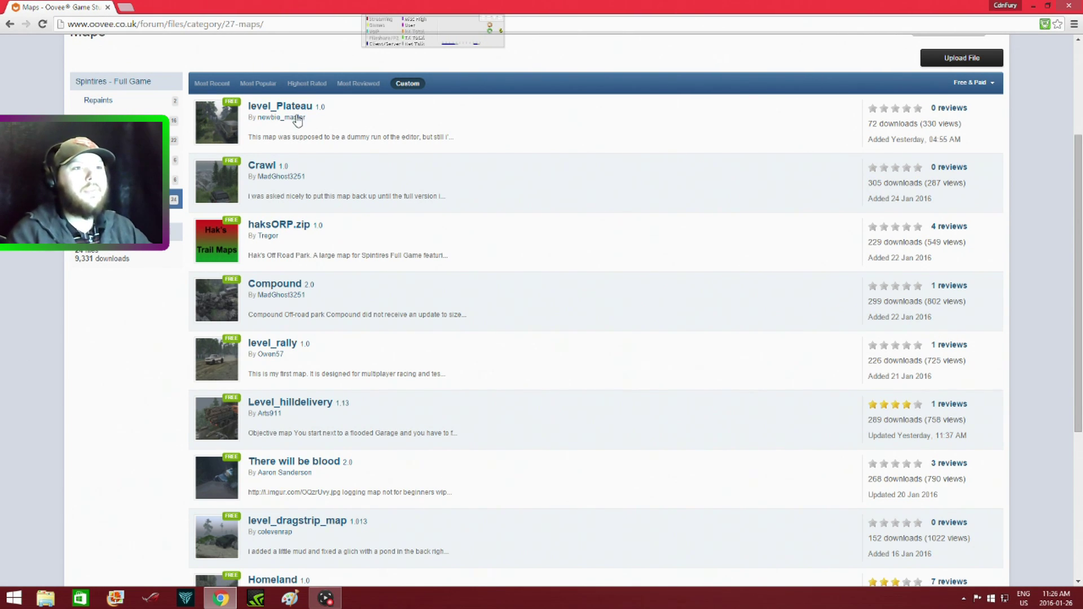
- Sort the maps by Most Popular and scroll through the 24 listed files
{"action": "left_click", "coordinate": [260, 83]}
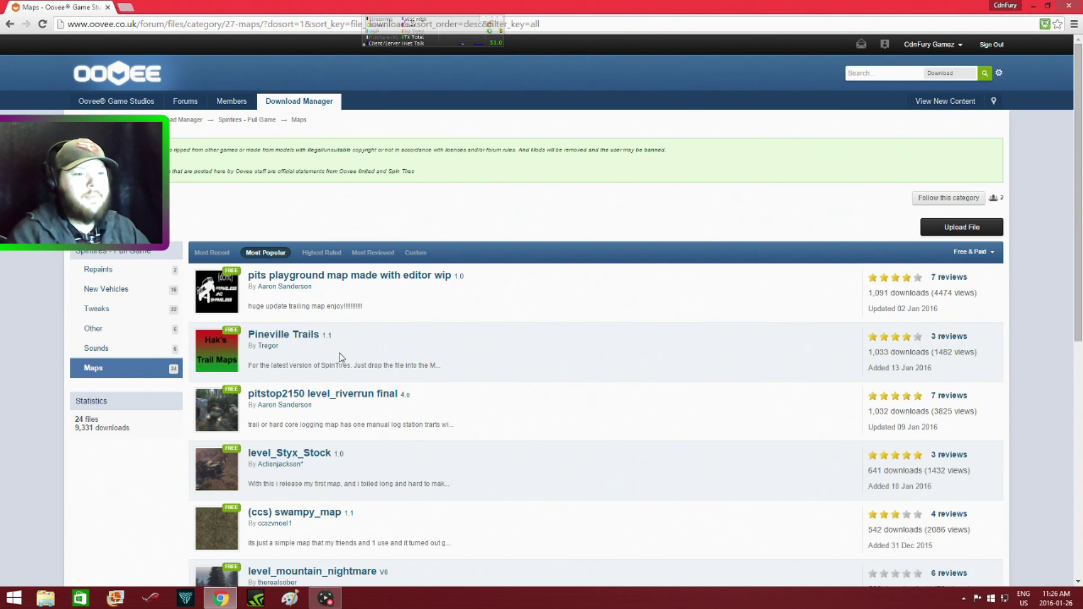
{"action": "scroll", "coordinate": [470, 367], "scroll_direction": "down", "scroll_amount": 1}
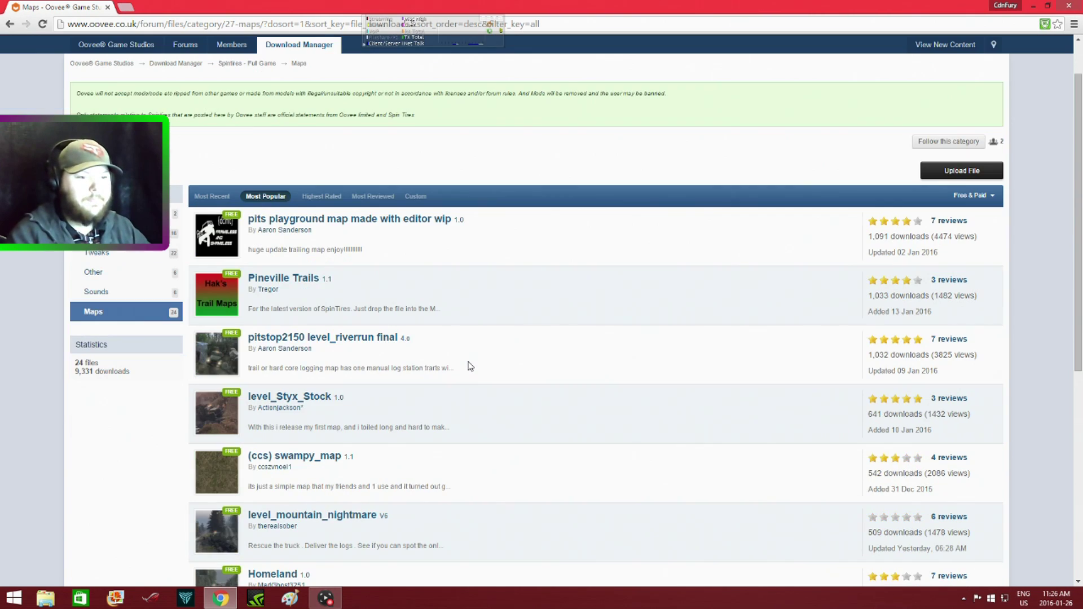
{"action": "scroll", "coordinate": [470, 366], "scroll_direction": "down", "scroll_amount": 1}
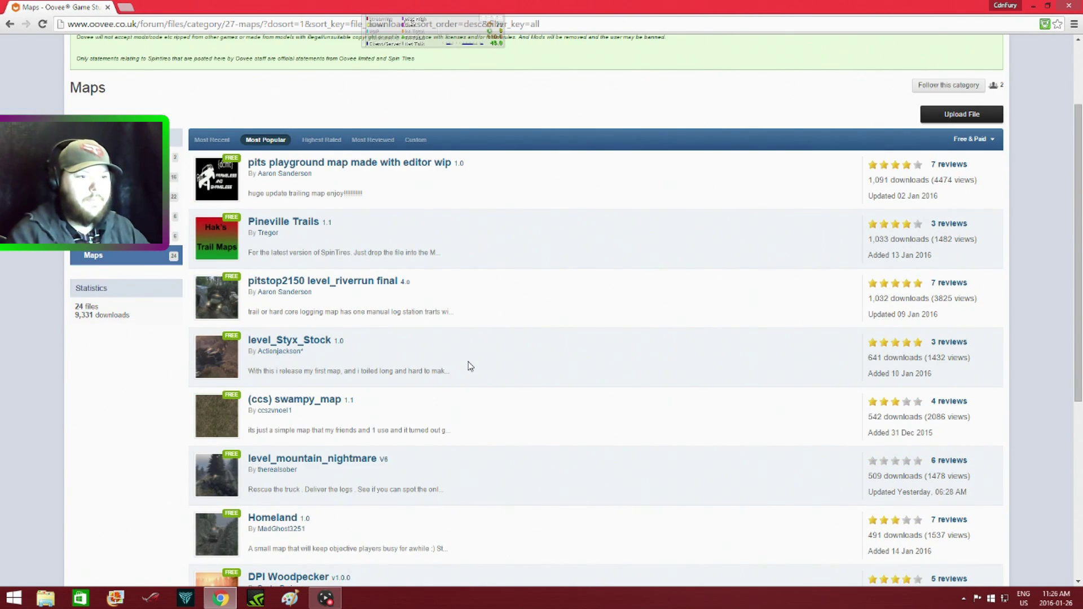
{"action": "scroll", "coordinate": [471, 367], "scroll_direction": "down", "scroll_amount": 1}
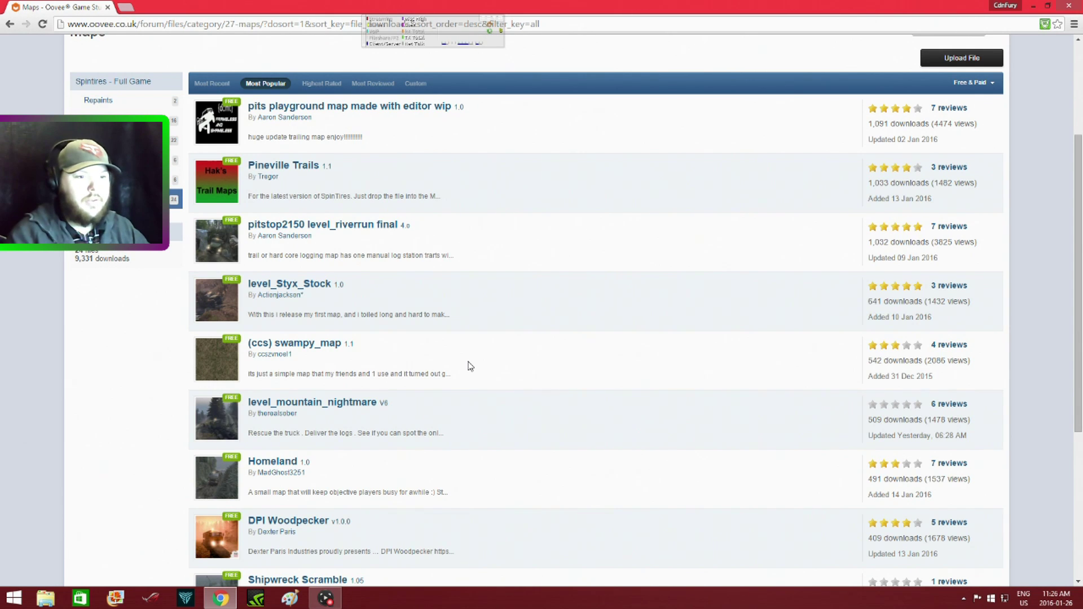
{"action": "scroll", "coordinate": [471, 366], "scroll_direction": "down", "scroll_amount": 3}
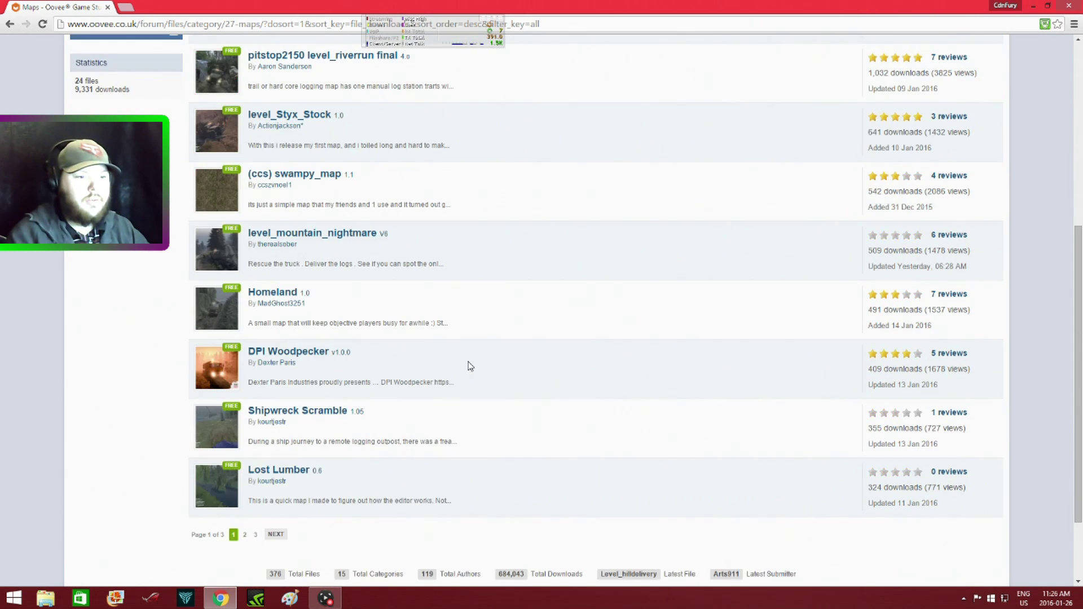
{"action": "scroll", "coordinate": [470, 366], "scroll_direction": "up", "scroll_amount": 1}
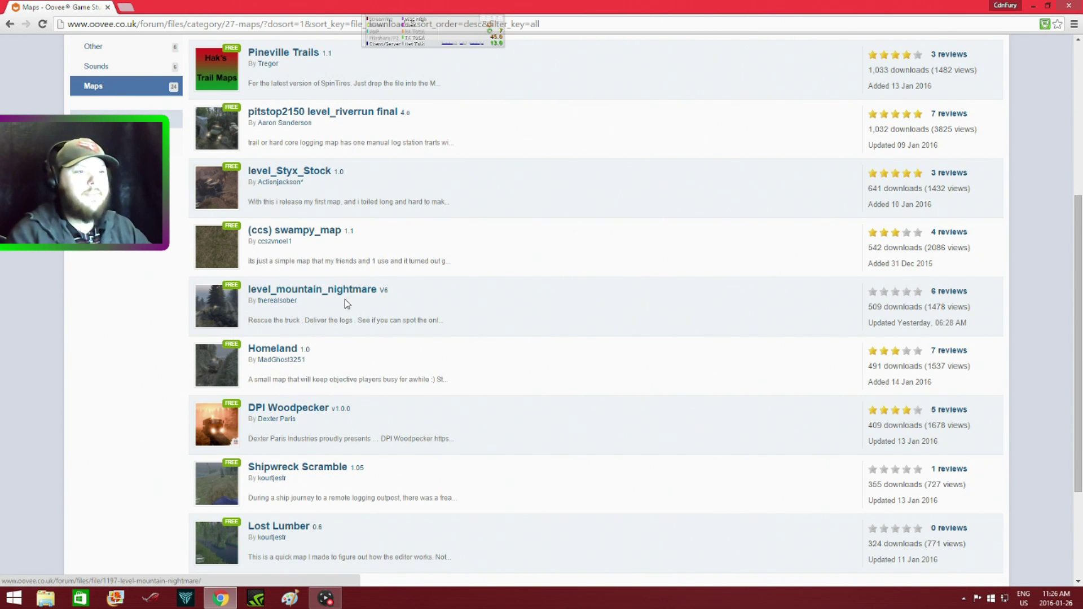
- Open the level_mountain_nightmare V6 page and download its 68 MB .7z archive
{"action": "left_click", "coordinate": [307, 290]}
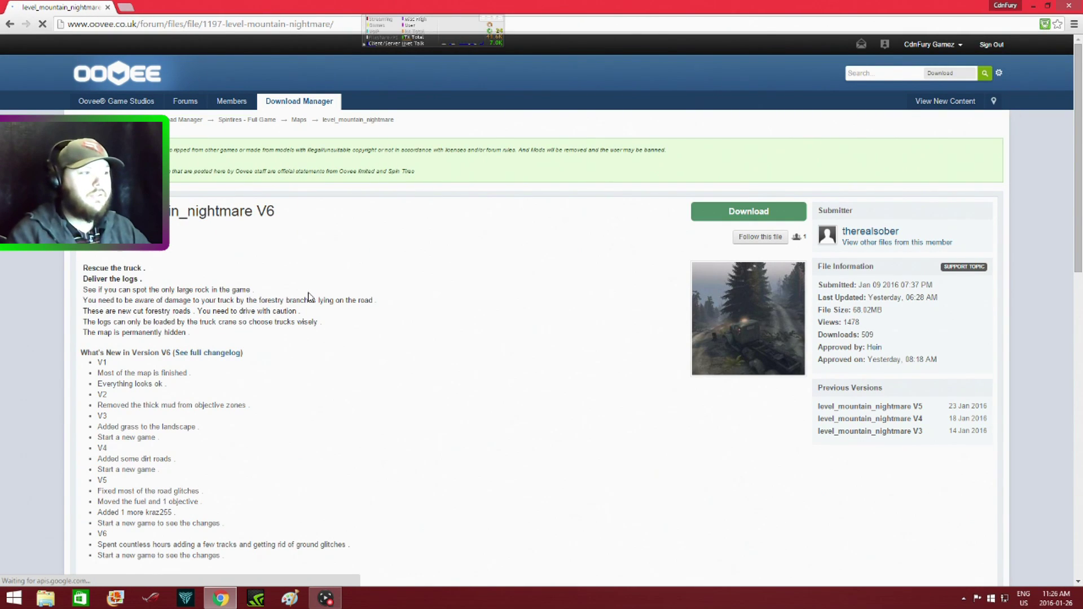
{"action": "scroll", "coordinate": [581, 389], "scroll_direction": "down", "scroll_amount": 3}
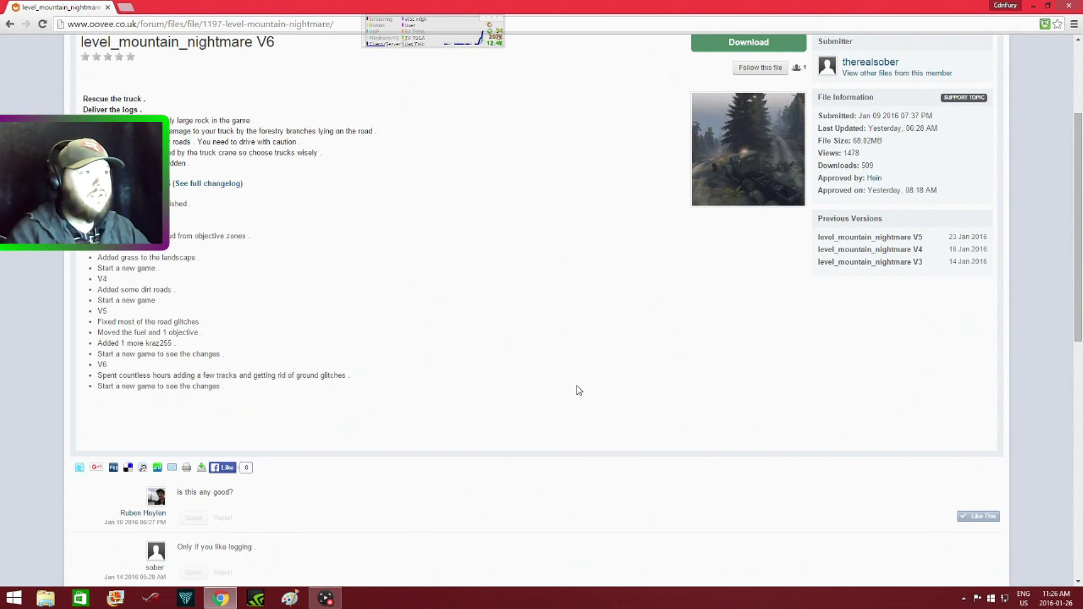
{"action": "scroll", "coordinate": [578, 390], "scroll_direction": "down", "scroll_amount": 2}
{"action": "scroll", "coordinate": [578, 390], "scroll_direction": "up", "scroll_amount": 3}
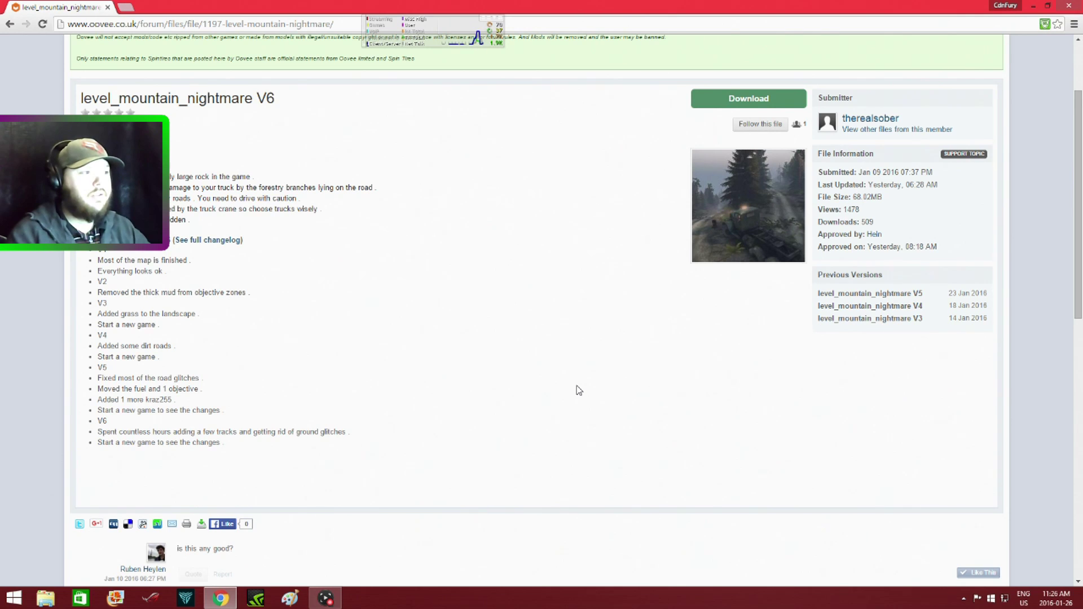
{"action": "scroll", "coordinate": [578, 391], "scroll_direction": "up", "scroll_amount": 2}
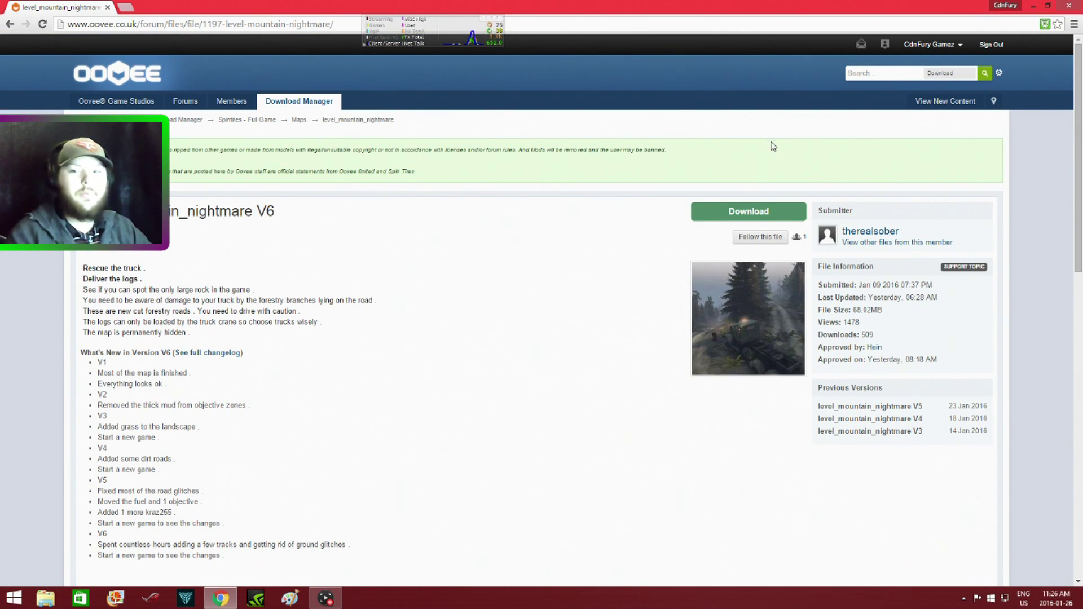
{"action": "left_click", "coordinate": [726, 220]}
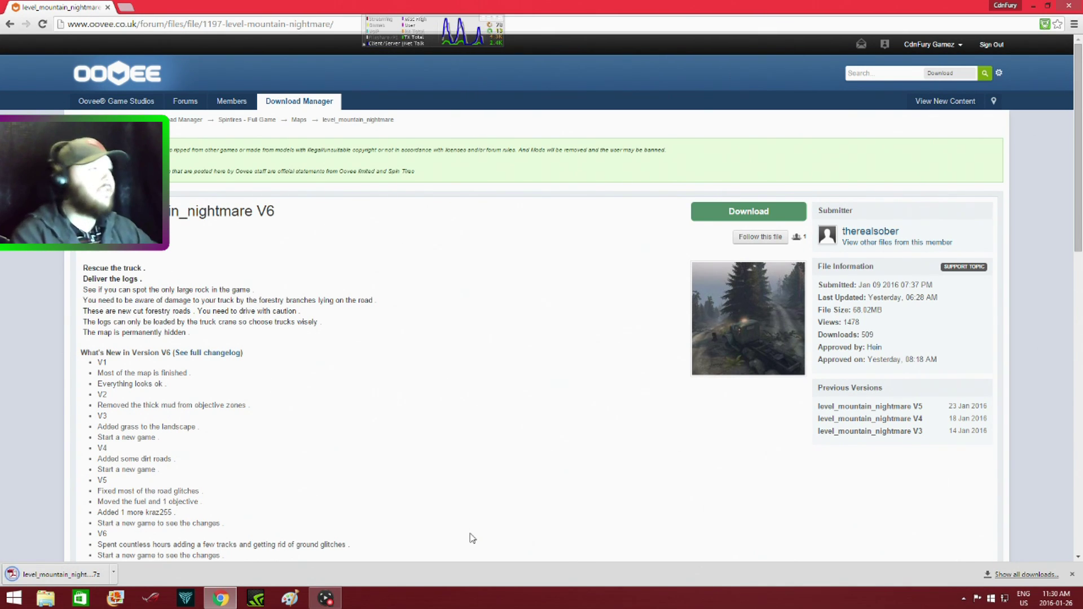
- Open level_mountain_nightmare V6.7z from the Downloads folder with Unpacker
{"action": "left_click", "coordinate": [1032, 6]}
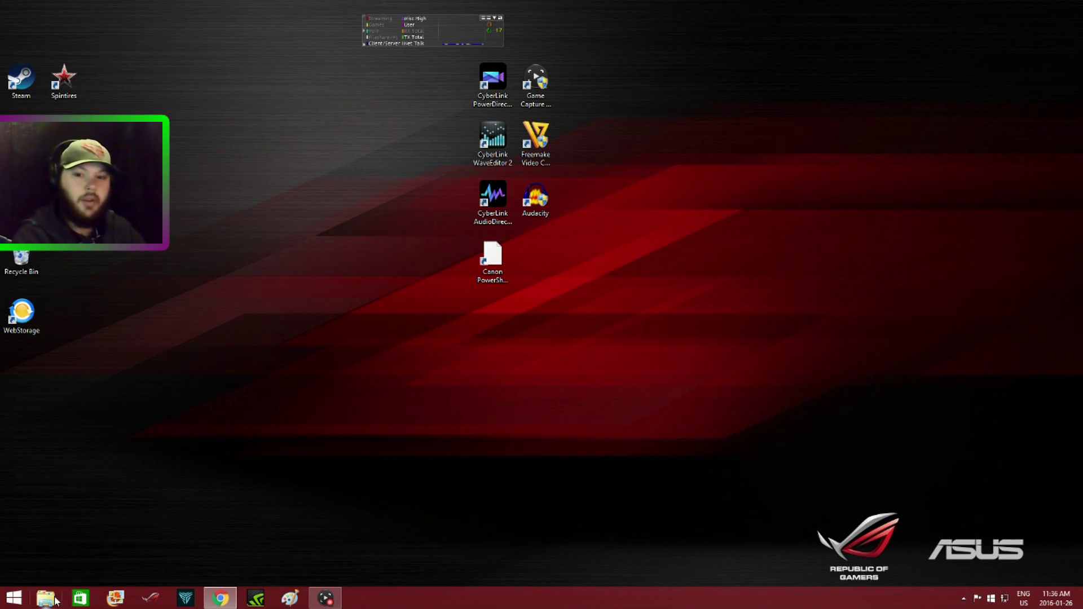
{"action": "left_click", "coordinate": [45, 597]}
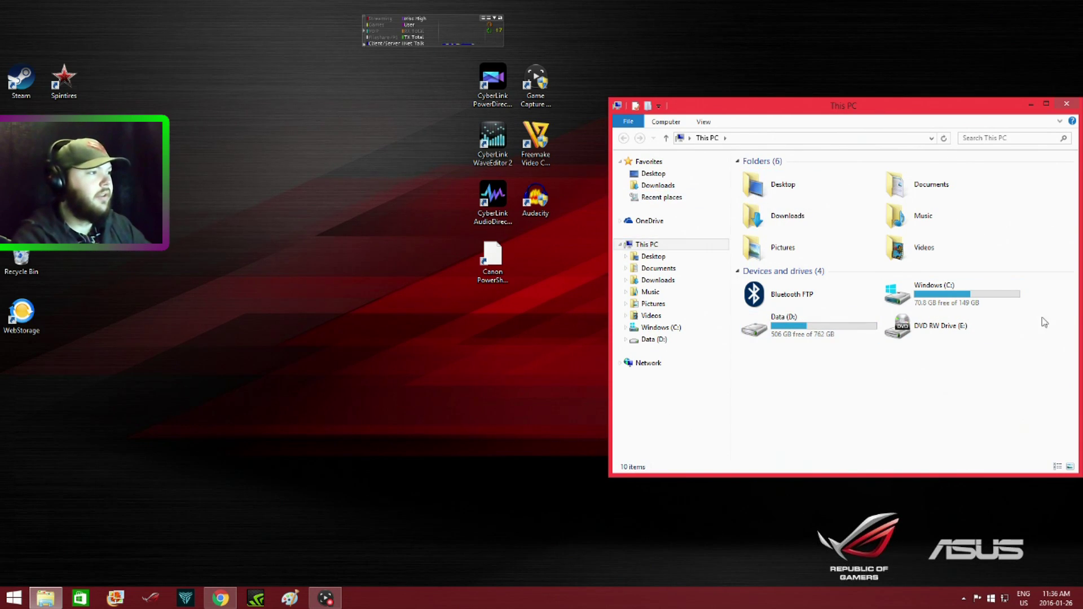
{"action": "double_click", "coordinate": [772, 225]}
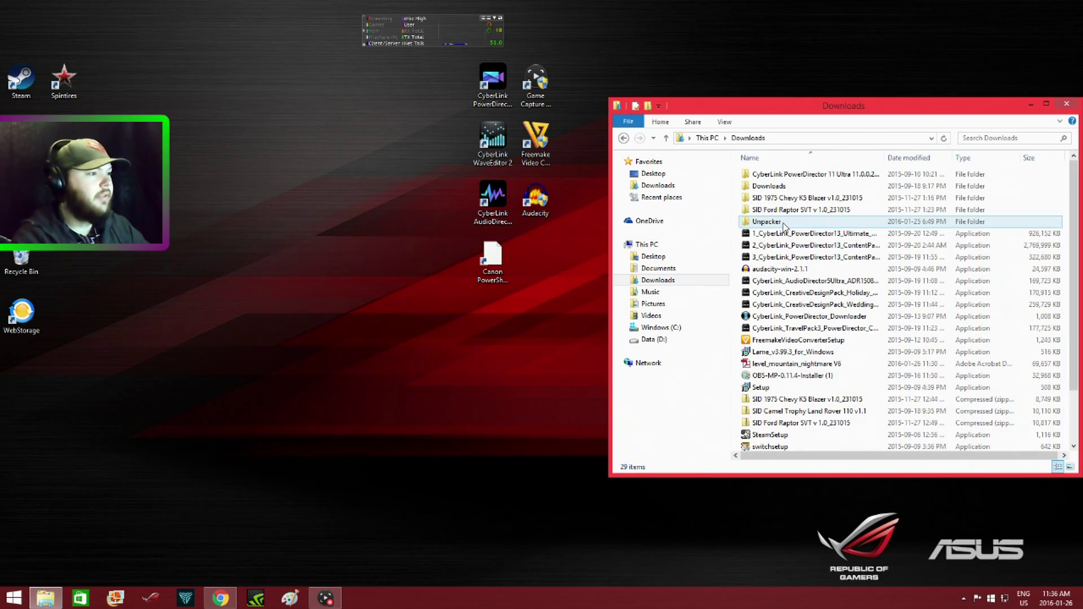
{"action": "right_click", "coordinate": [836, 367]}
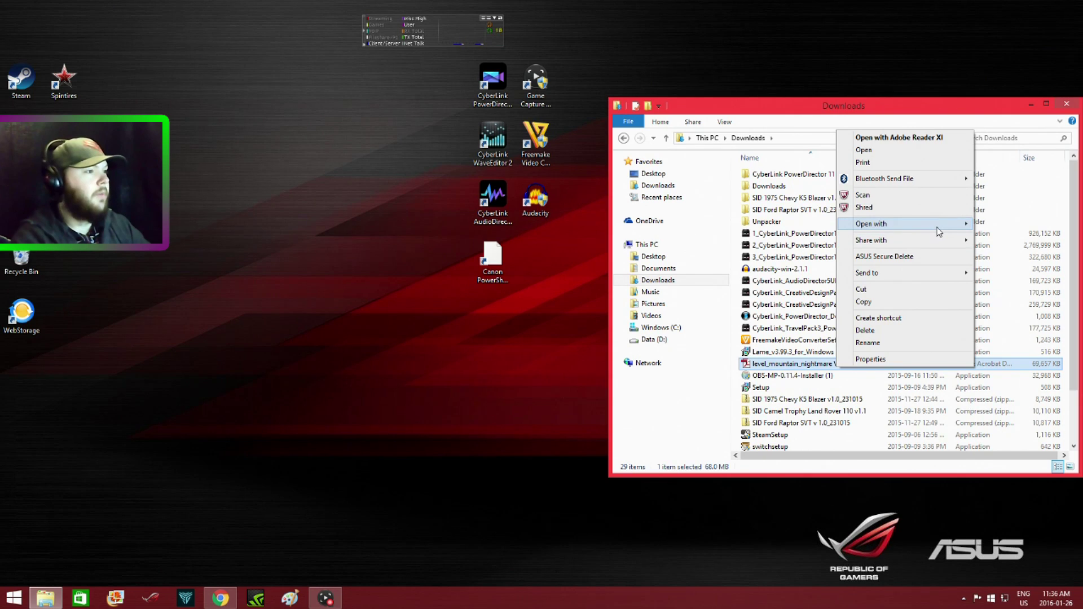
{"action": "mouse_move", "coordinate": [938, 231]}
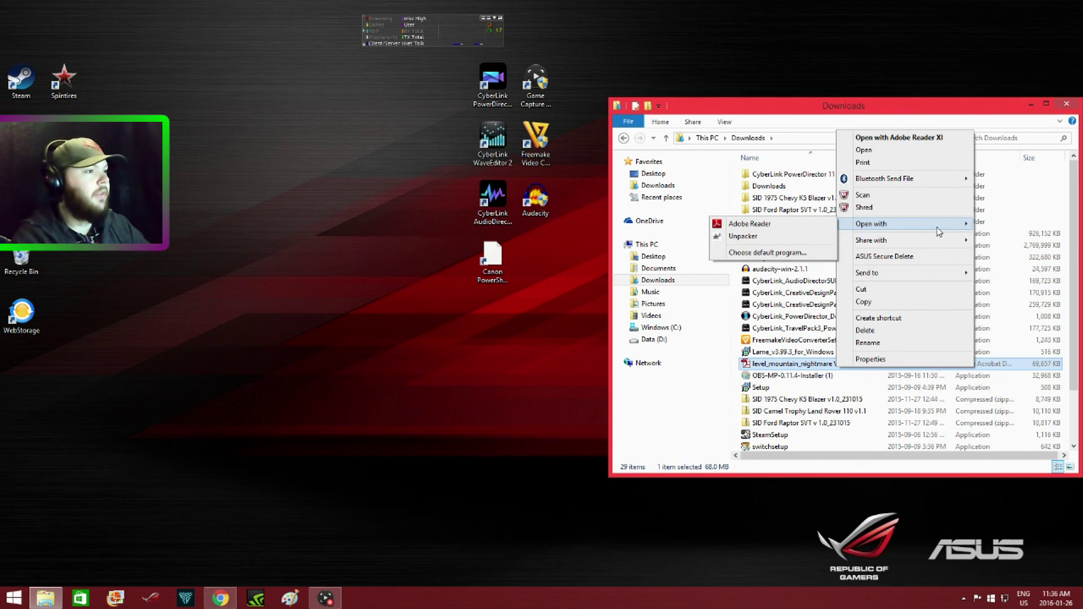
{"action": "left_click", "coordinate": [739, 237]}
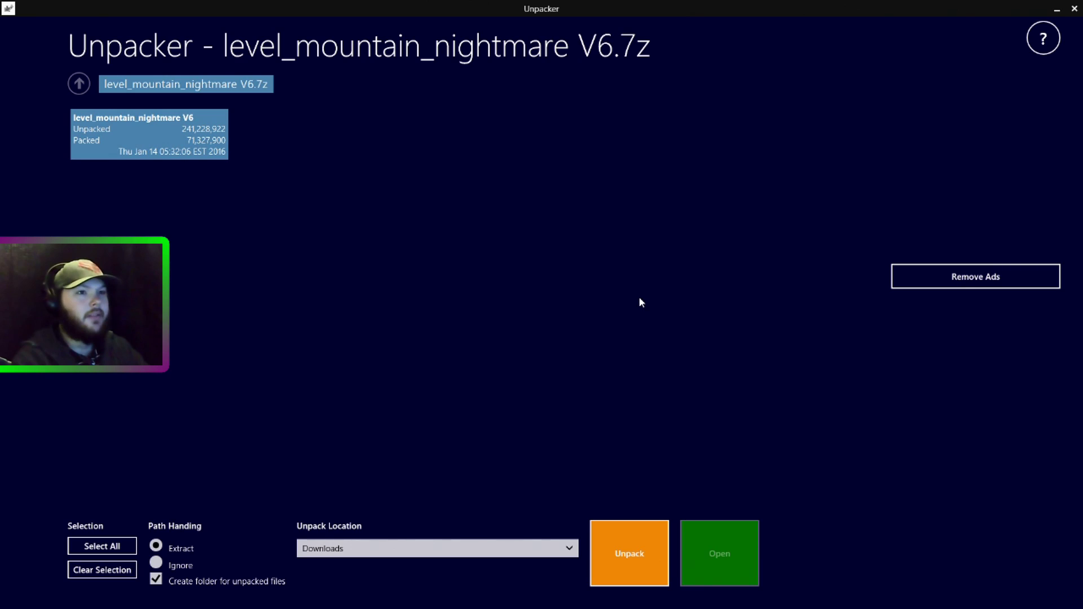
- Select all files and unpack the archive into Downloads, confirming once it reaches 100%
{"action": "left_click", "coordinate": [109, 548]}
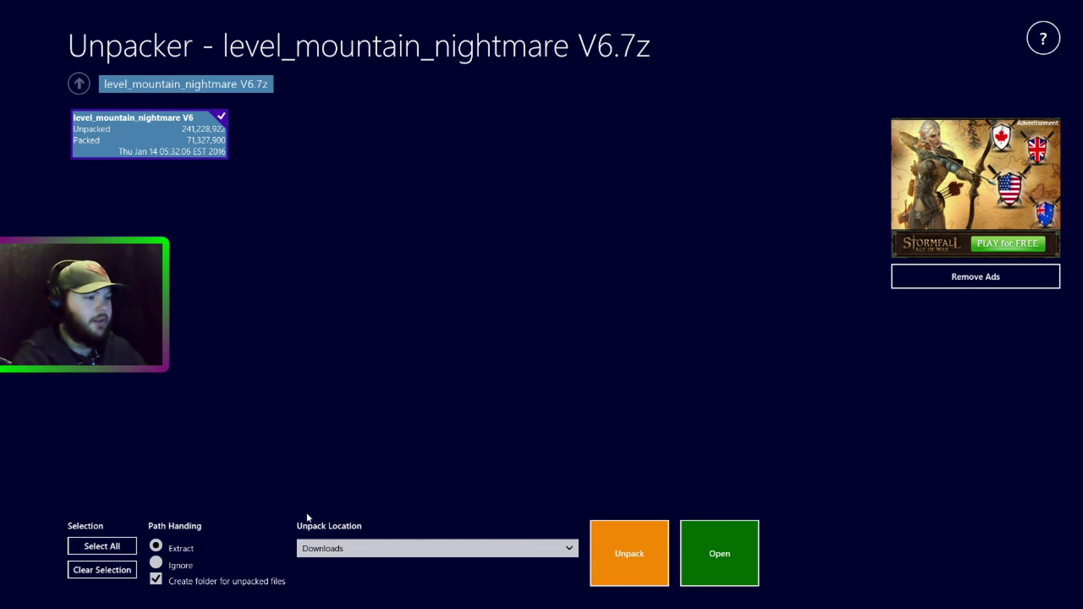
{"action": "left_click", "coordinate": [629, 551]}
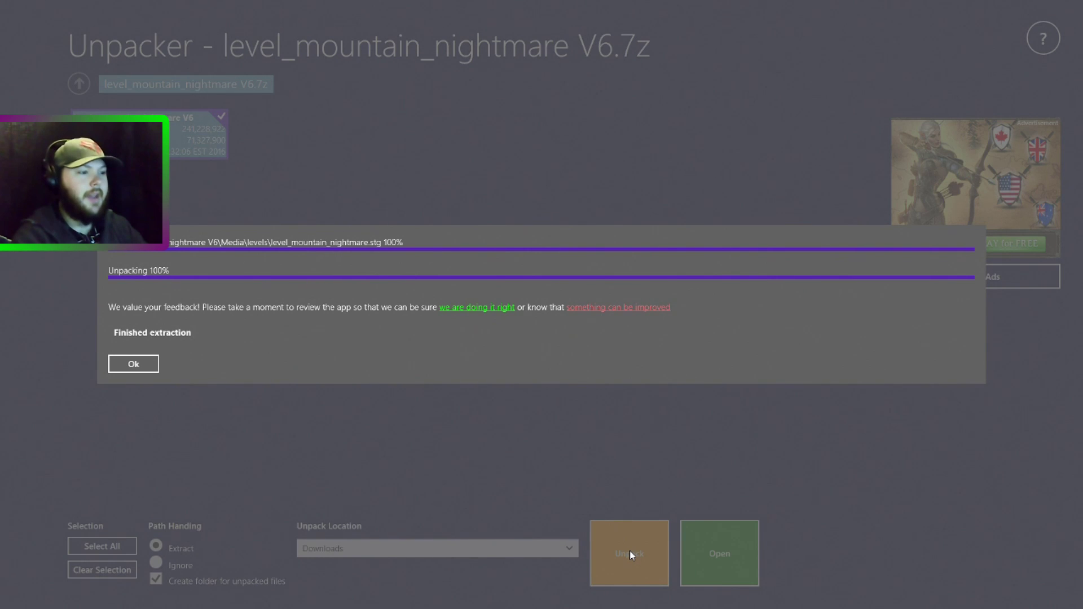
{"action": "left_click", "coordinate": [147, 365]}
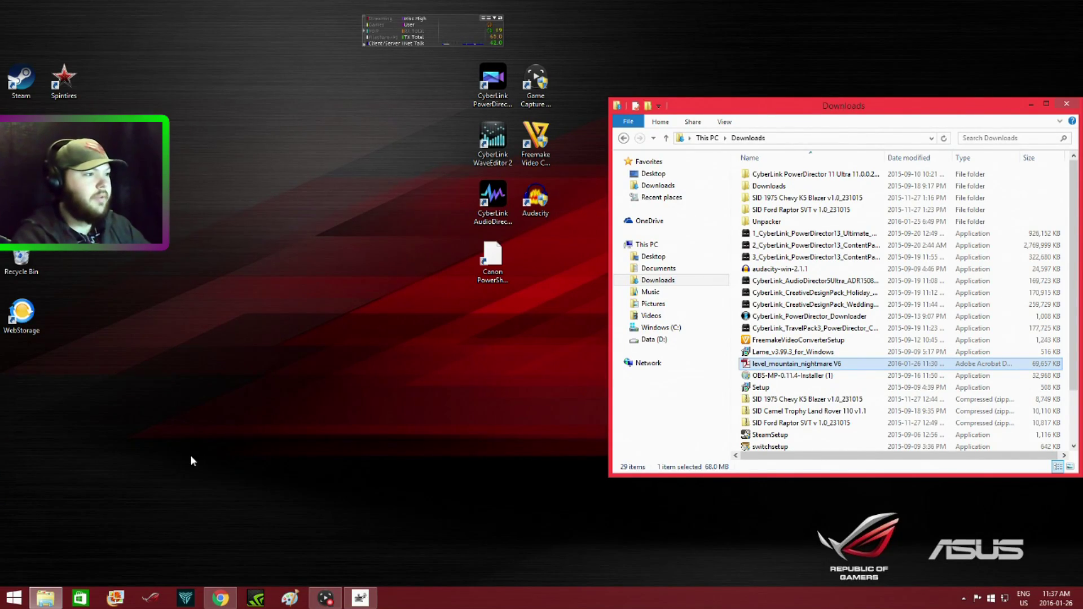
- Browse Unpacker > .7z > V6 > Media > levels to check the map files, then return to Media
{"action": "double_click", "coordinate": [770, 226]}
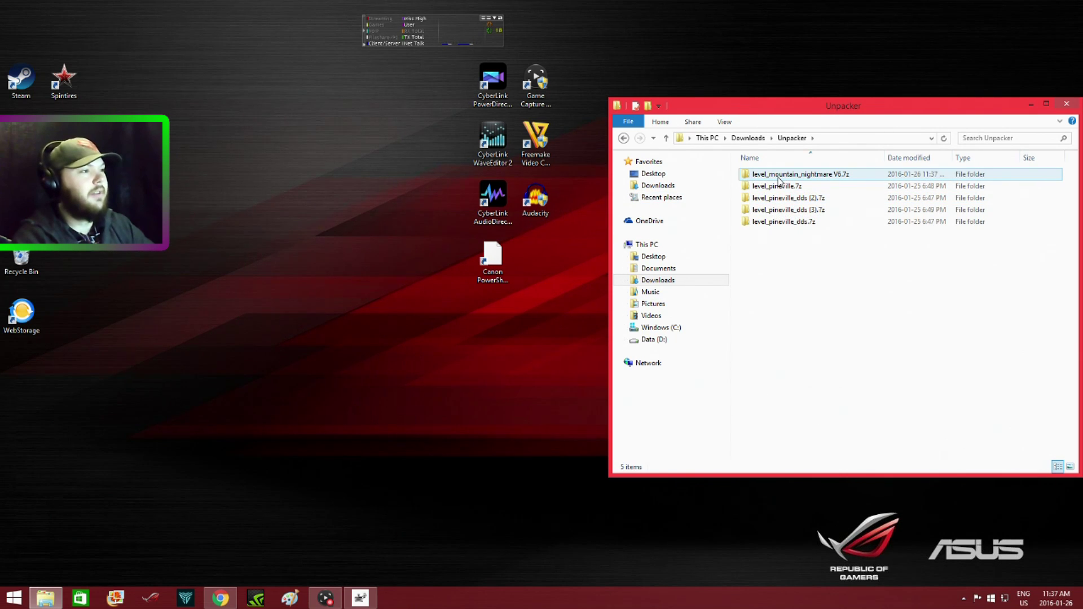
{"action": "double_click", "coordinate": [779, 177]}
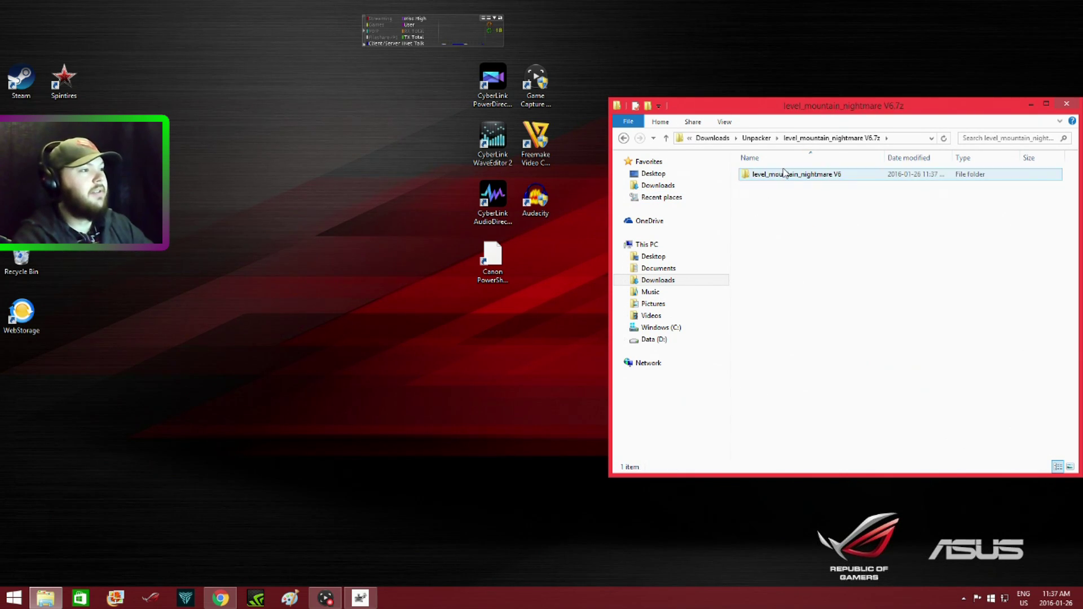
{"action": "double_click", "coordinate": [781, 176]}
{"action": "double_click", "coordinate": [781, 176]}
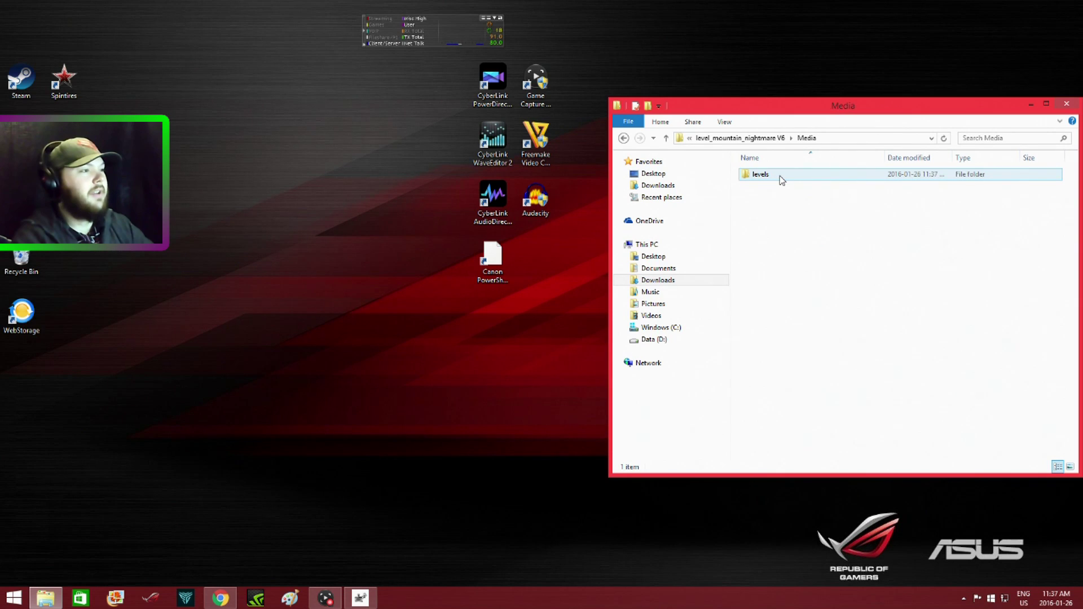
{"action": "double_click", "coordinate": [781, 175]}
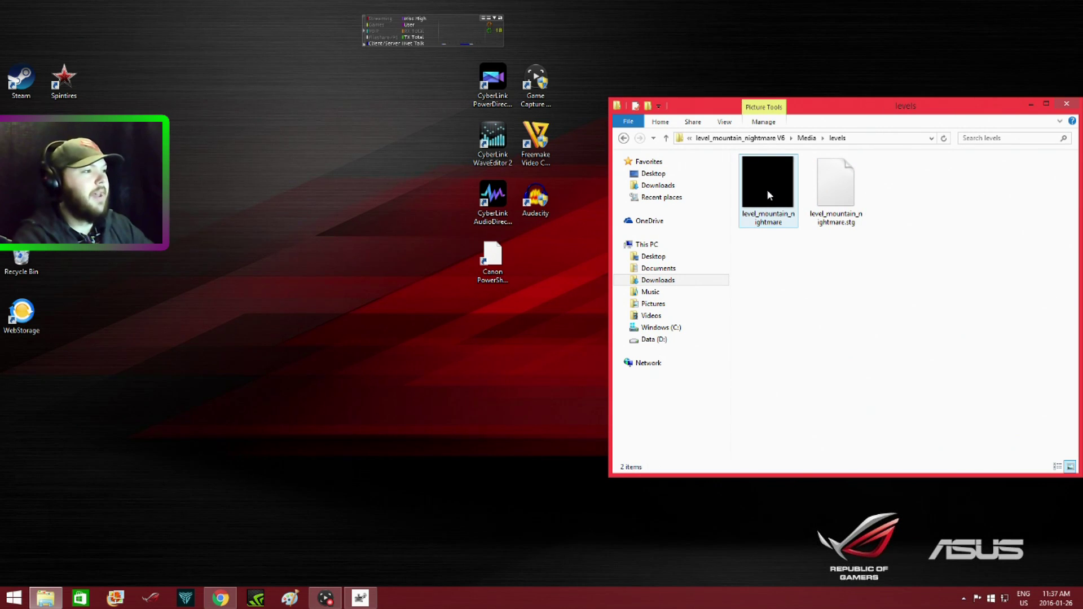
{"action": "left_click", "coordinate": [665, 138]}
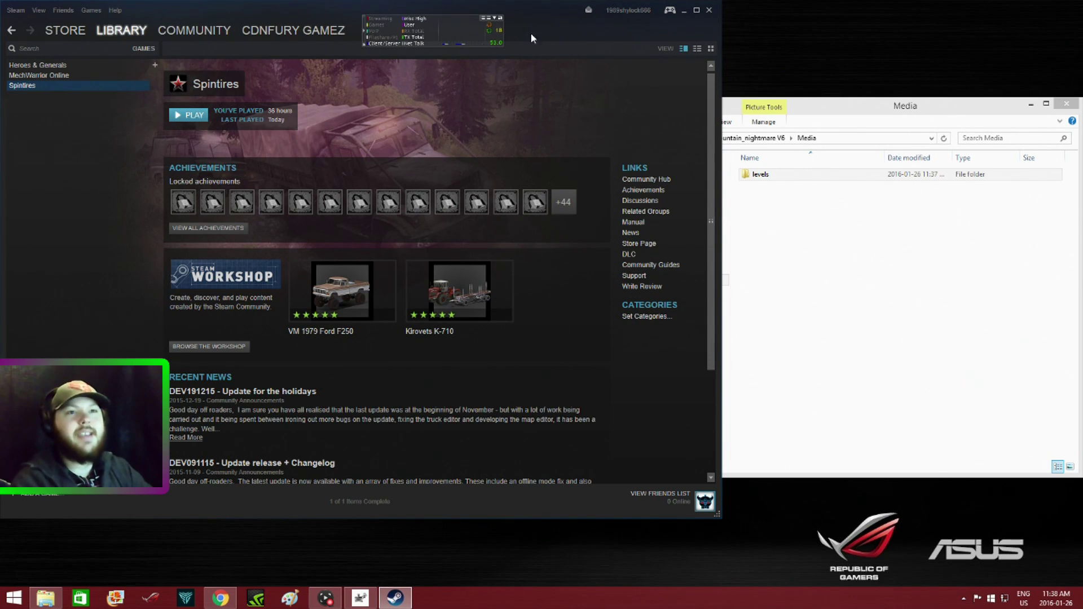
- Open the Spintires install folder through Steam's Properties > Local Files > Browse Local Files
{"action": "right_click", "coordinate": [25, 88]}
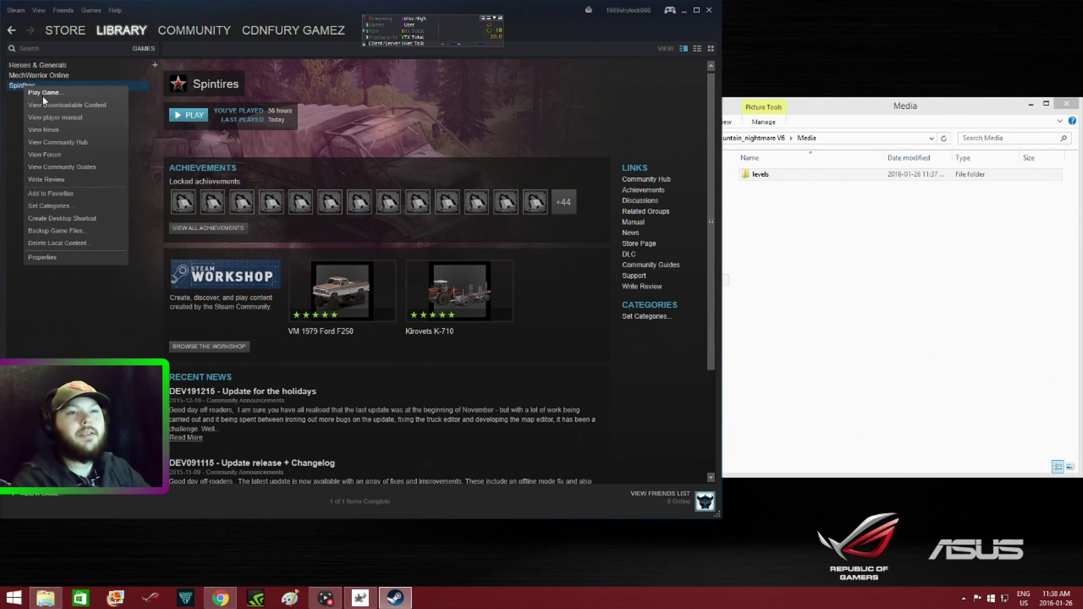
{"action": "left_click", "coordinate": [43, 258]}
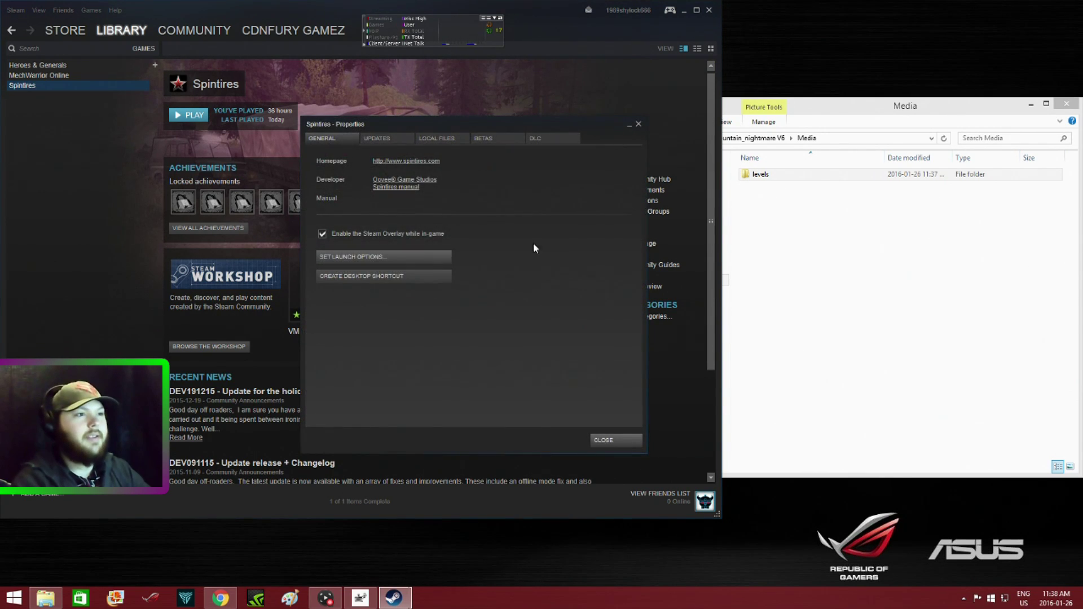
{"action": "left_click", "coordinate": [440, 140]}
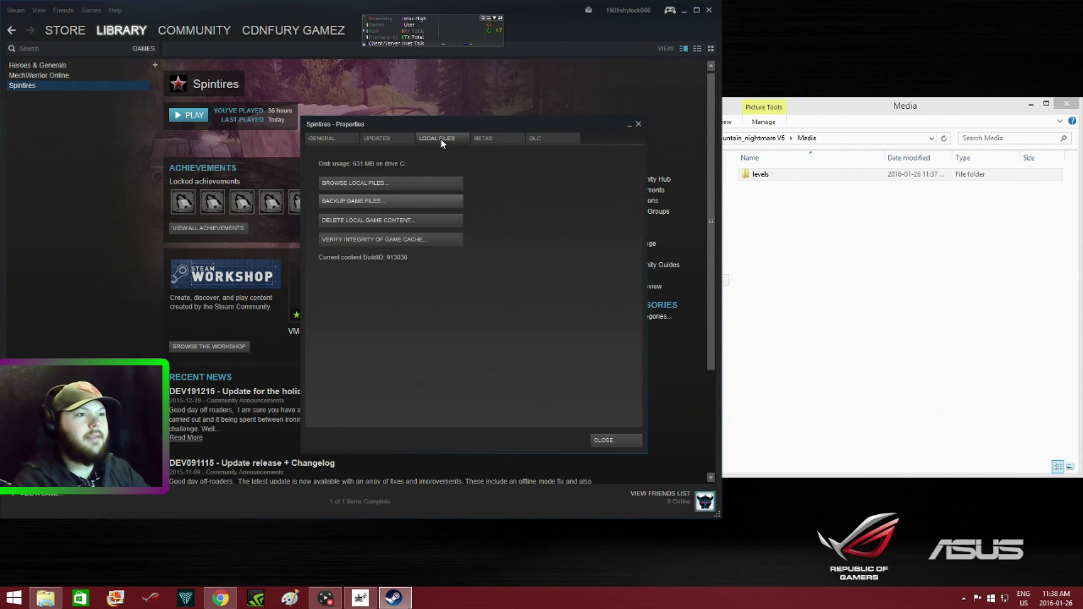
{"action": "left_click", "coordinate": [370, 184]}
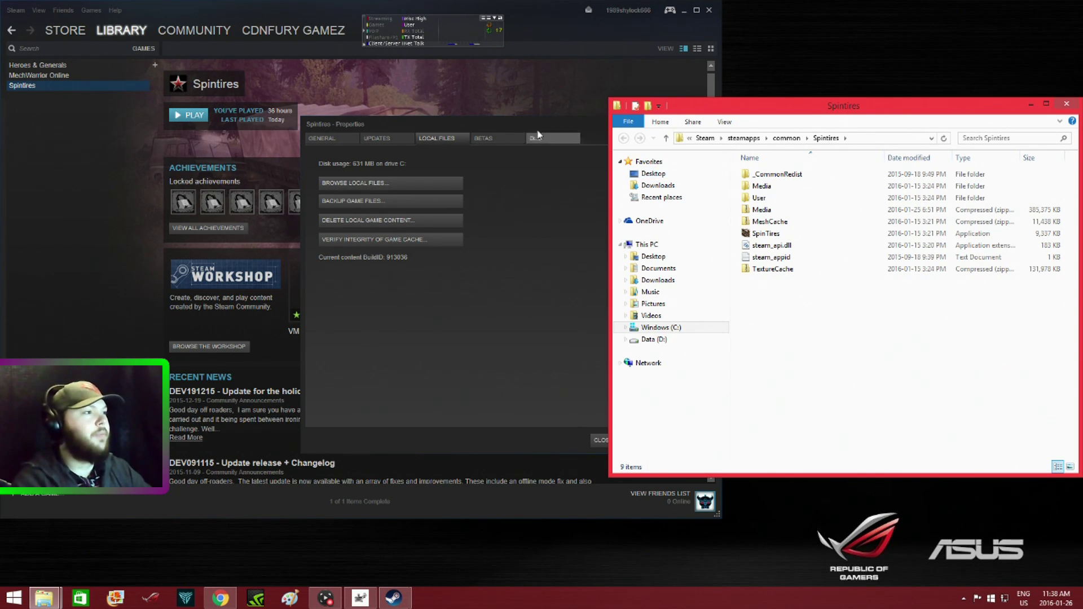
- Minimize Steam, close the Properties dialog, and place the Spintires folder window on the left
{"action": "left_click", "coordinate": [682, 11]}
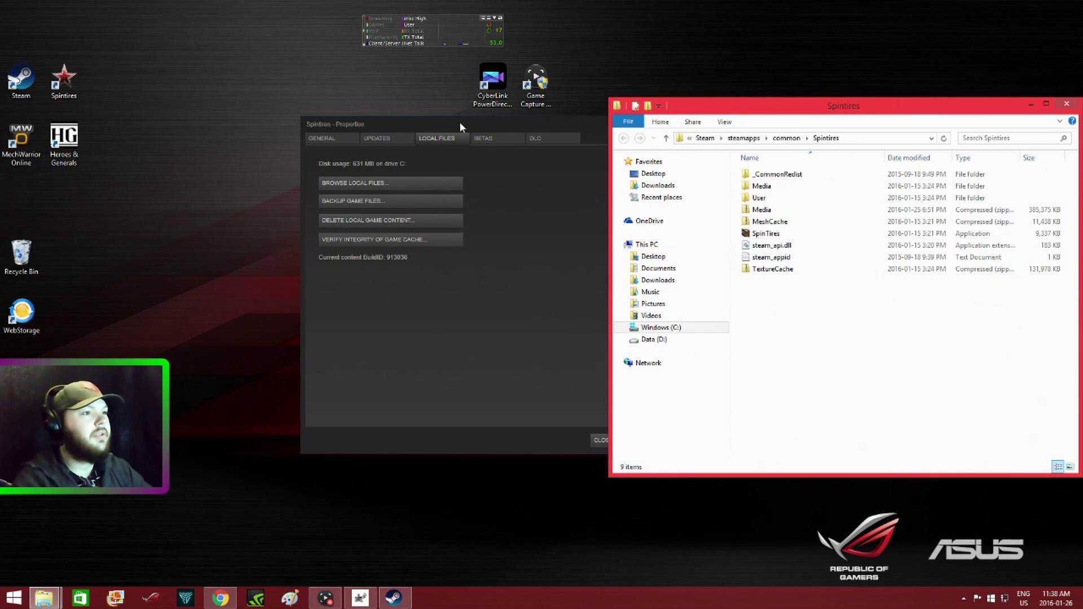
{"action": "left_click_drag", "start_coordinate": [459, 123], "coordinate": [319, 123]}
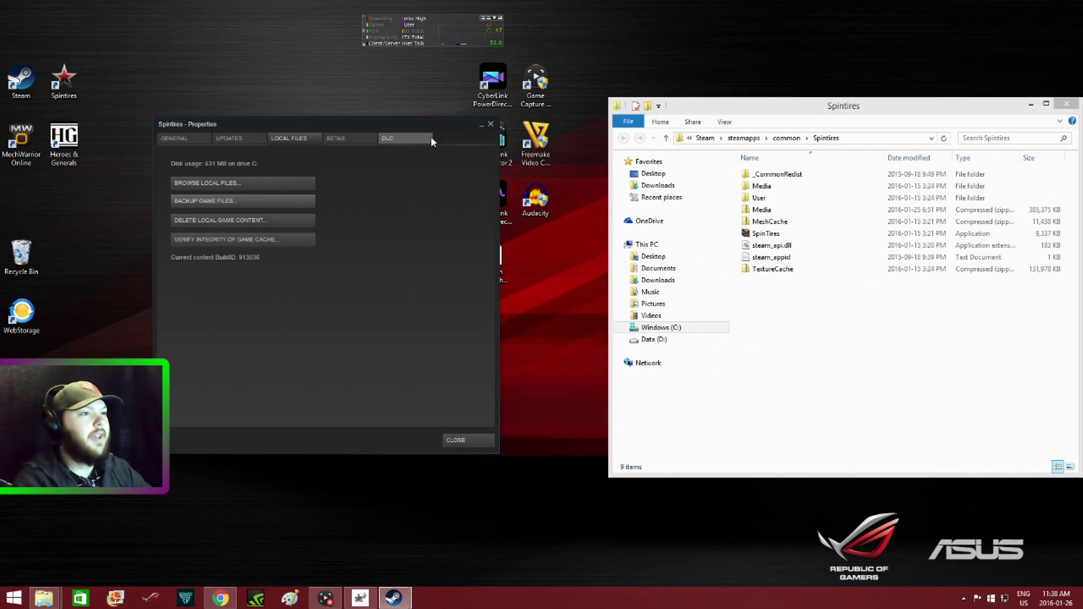
{"action": "left_click", "coordinate": [488, 124]}
{"action": "left_click_drag", "start_coordinate": [760, 118], "coordinate": [272, 123]}
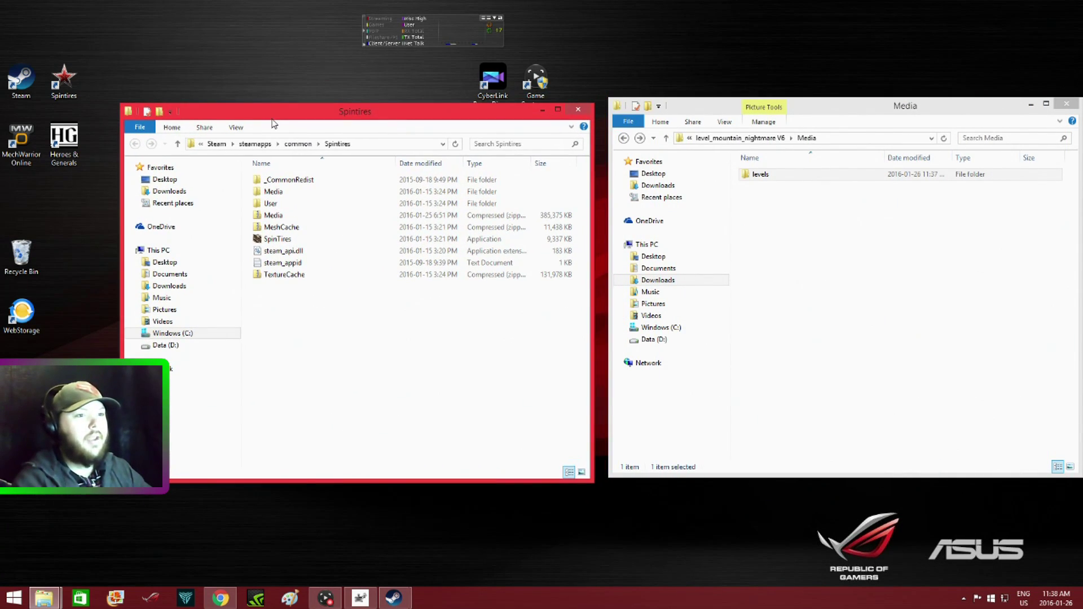
- Copy the level_mountain_nightmare image and .stg file into Media.zip's levels folder
{"action": "double_click", "coordinate": [272, 217]}
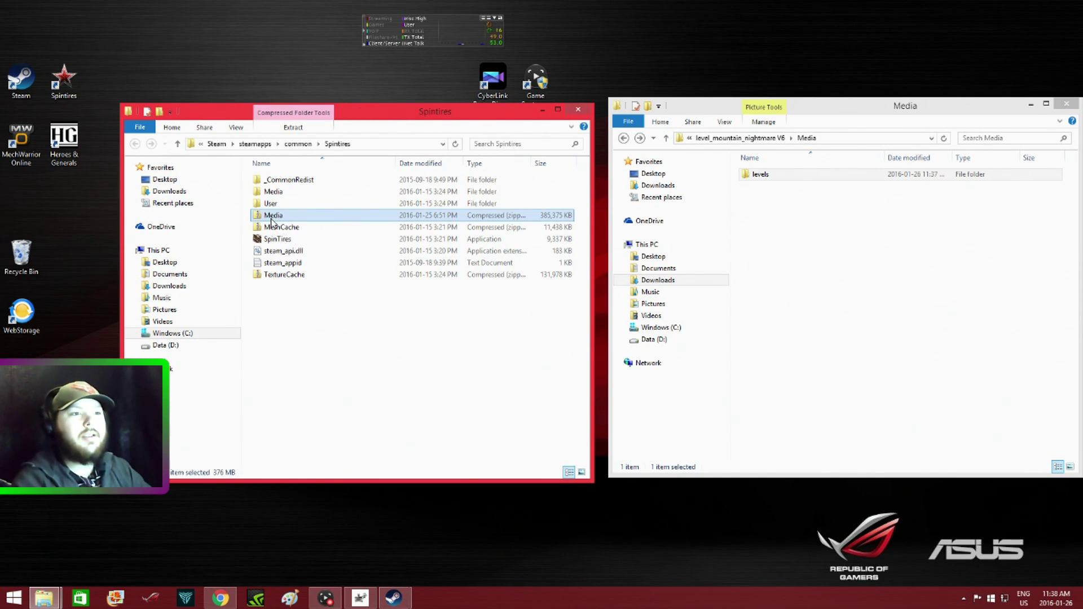
{"action": "double_click", "coordinate": [271, 217]}
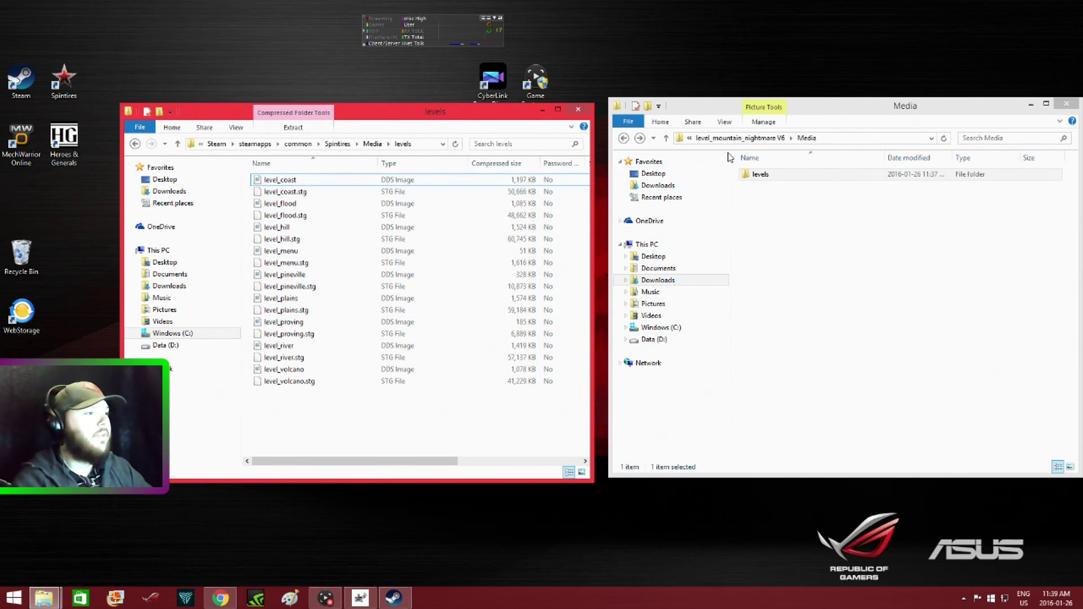
{"action": "left_click", "coordinate": [756, 179]}
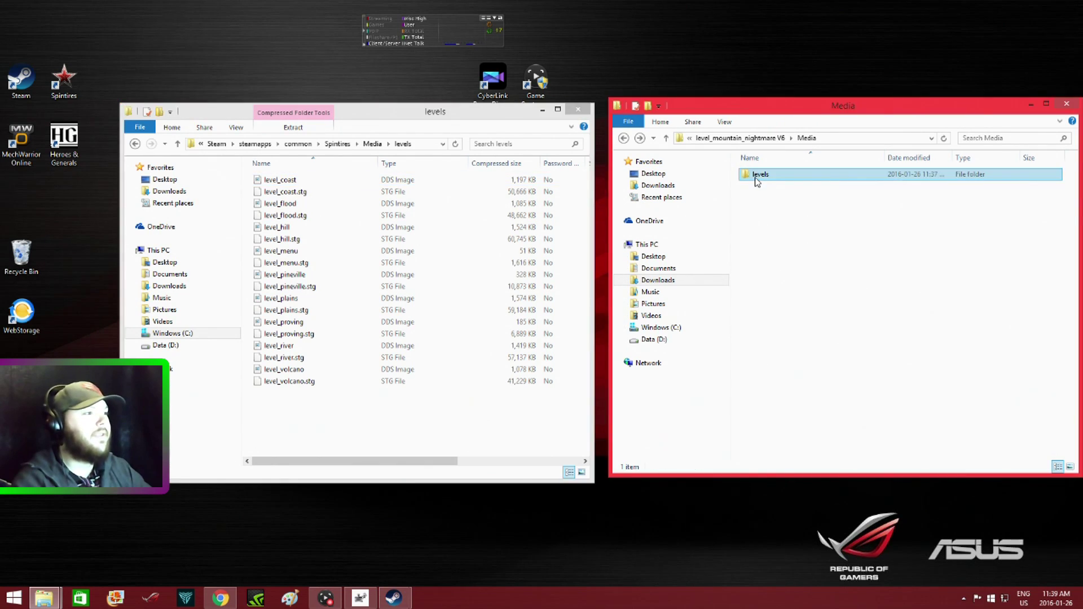
{"action": "double_click", "coordinate": [756, 180]}
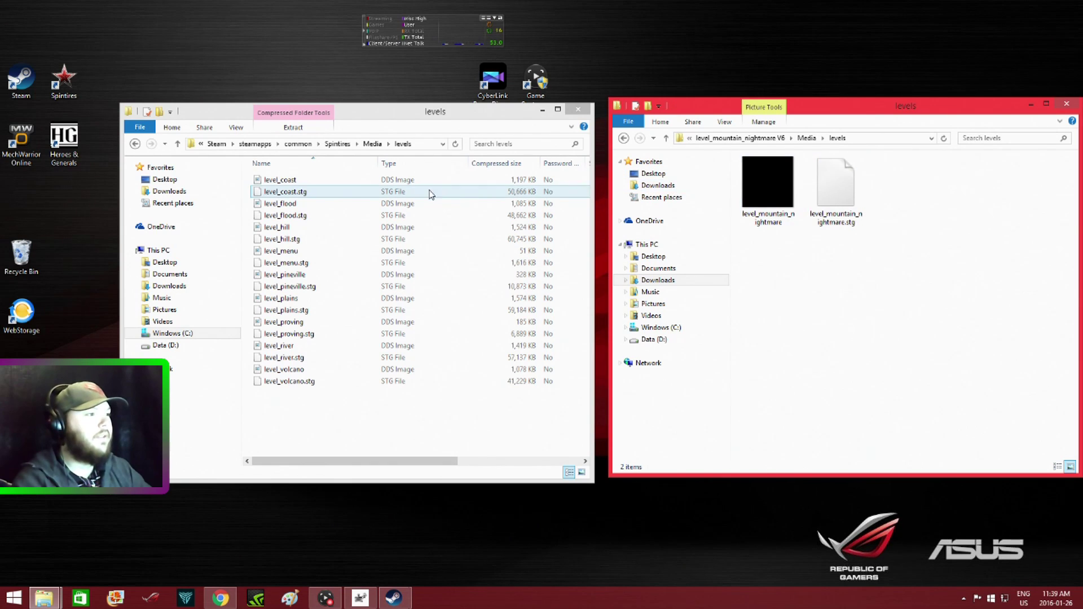
{"action": "left_click_drag", "start_coordinate": [777, 177], "coordinate": [449, 240]}
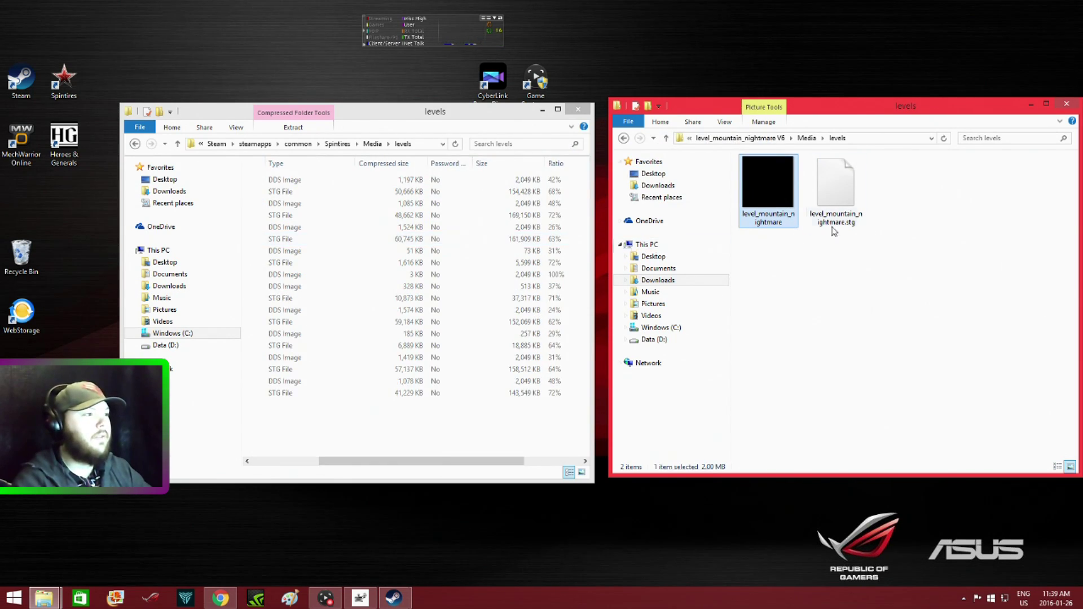
{"action": "left_click_drag", "start_coordinate": [844, 195], "coordinate": [439, 284]}
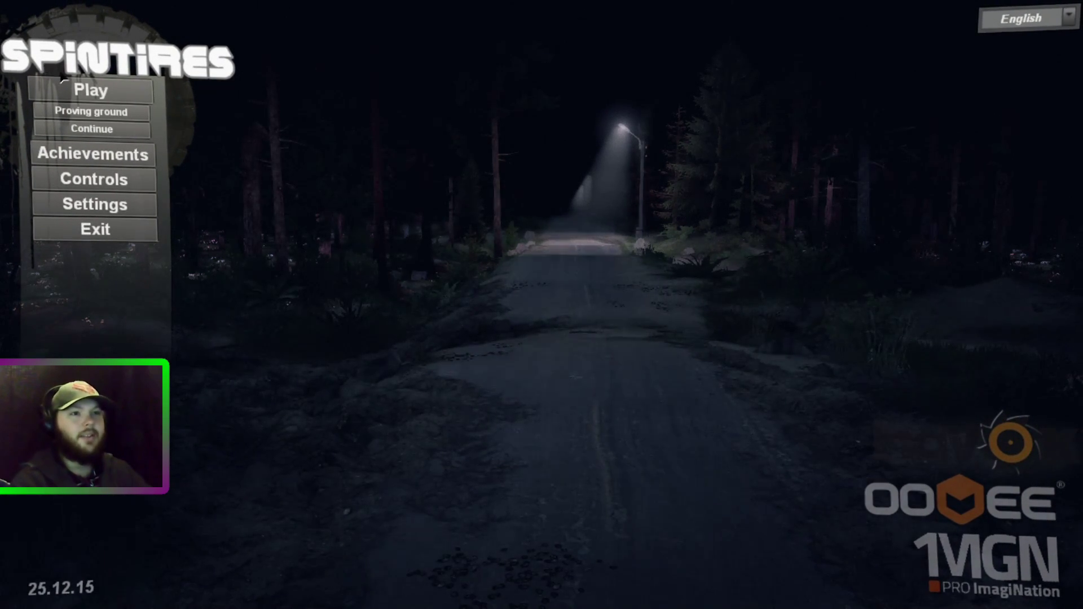
- Go to Play and open the Choose single player map list
{"action": "left_click", "coordinate": [84, 91]}
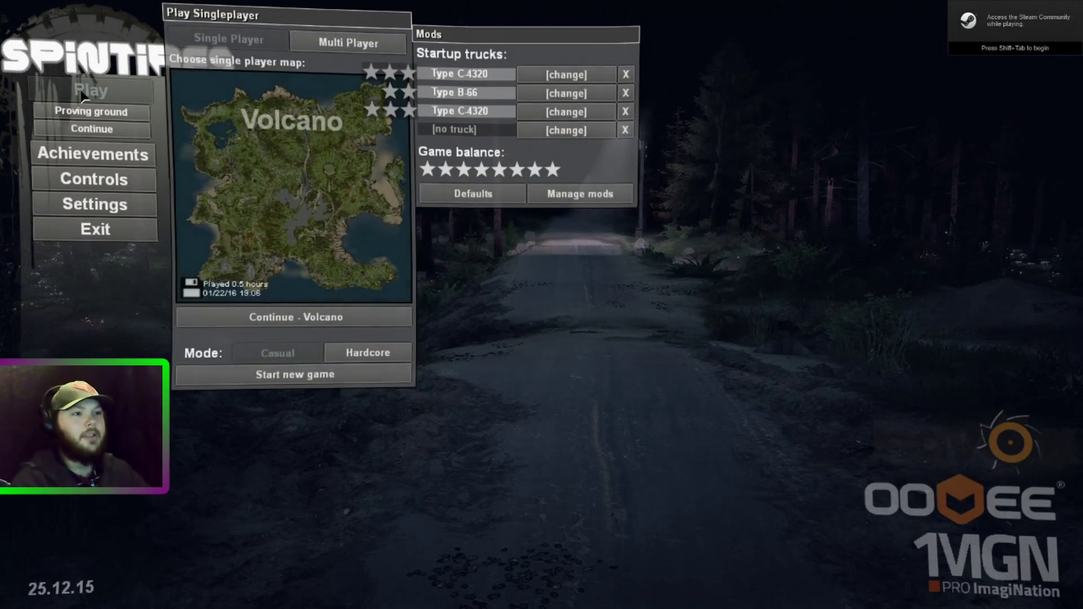
{"action": "left_click", "coordinate": [318, 198]}
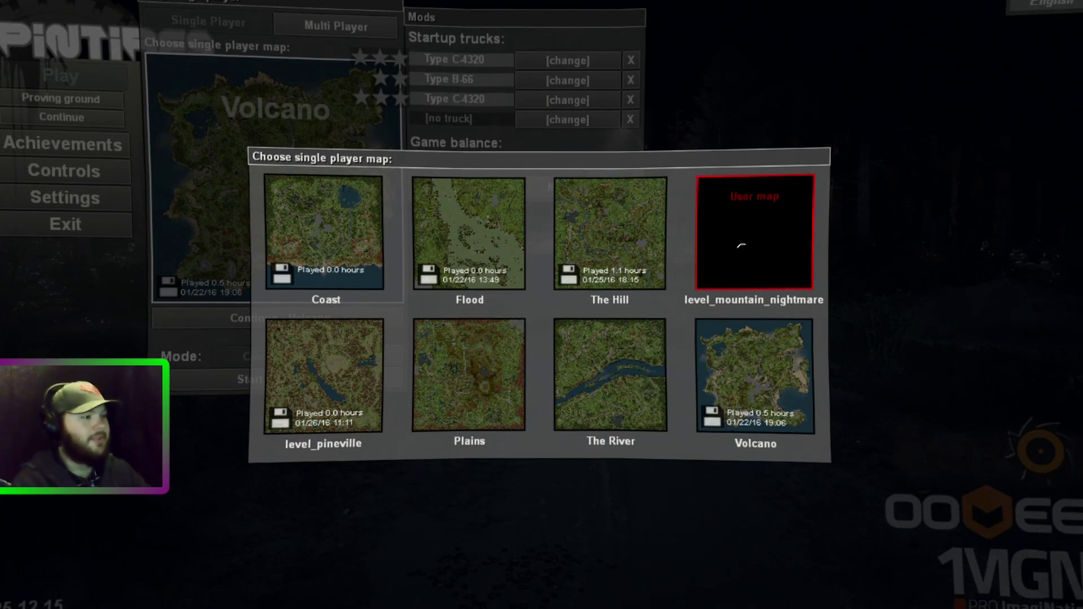
- Pick level_mountain_nightmare with only a SID 1975 Chevy K5 Blazer 6x6 as startup truck
{"action": "left_click", "coordinate": [741, 245]}
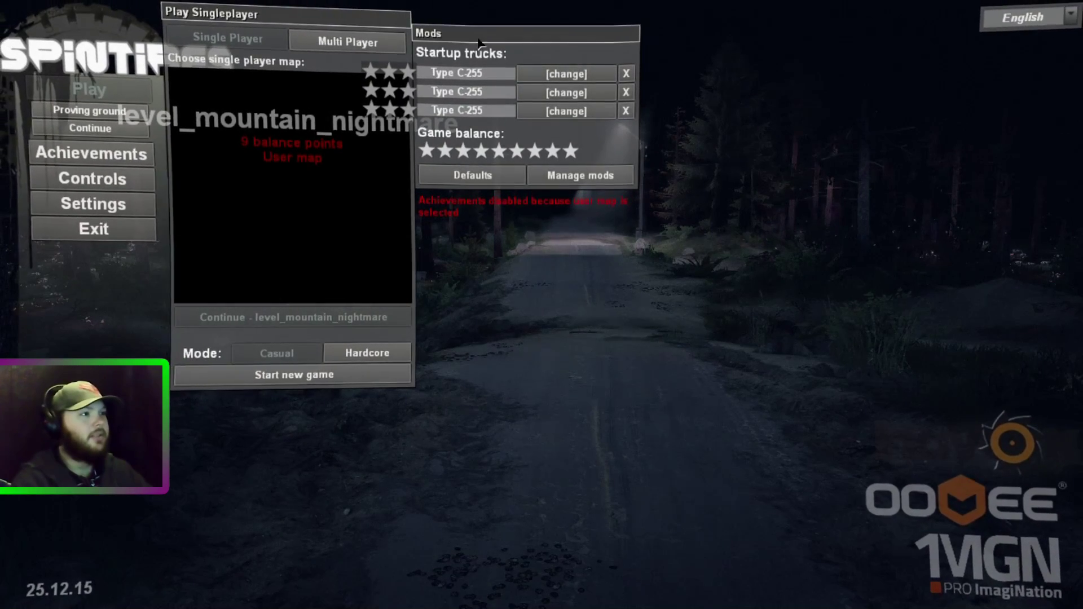
{"action": "left_click", "coordinate": [625, 111]}
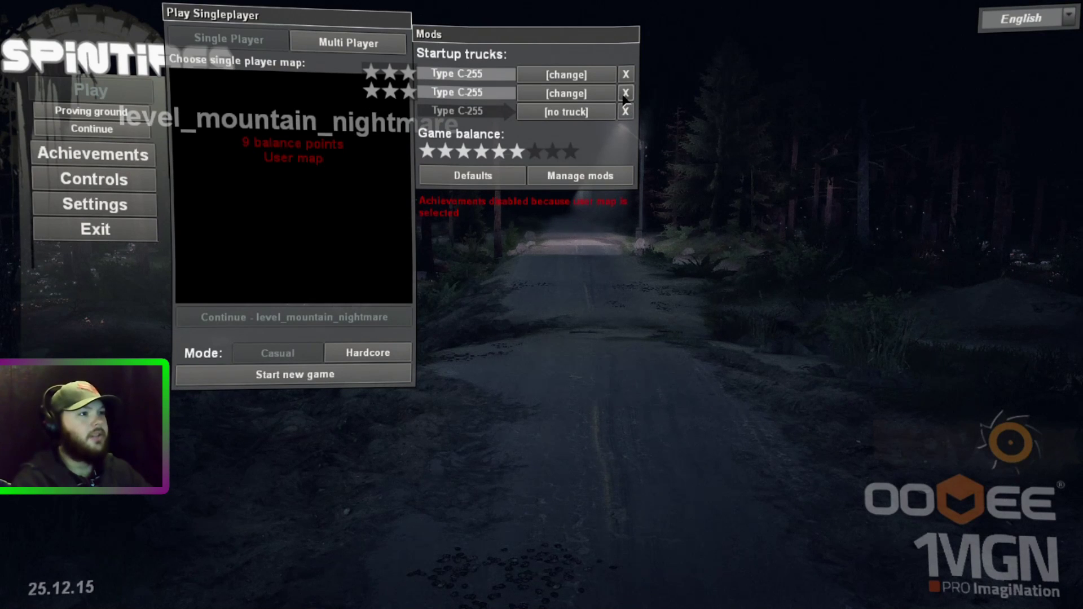
{"action": "left_click", "coordinate": [625, 93]}
{"action": "left_click", "coordinate": [572, 73]}
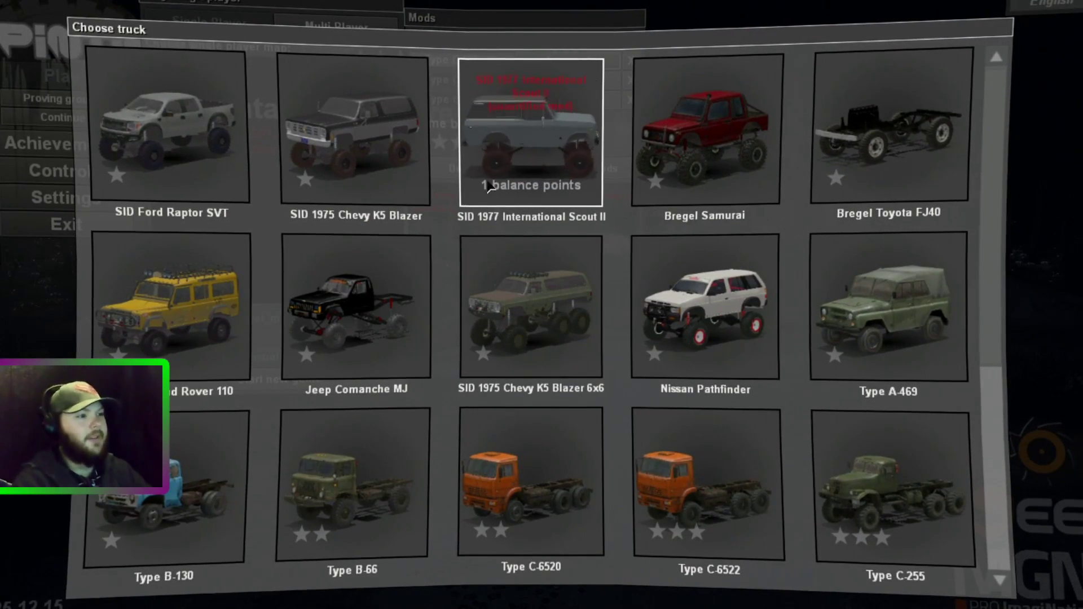
{"action": "left_click", "coordinate": [539, 302]}
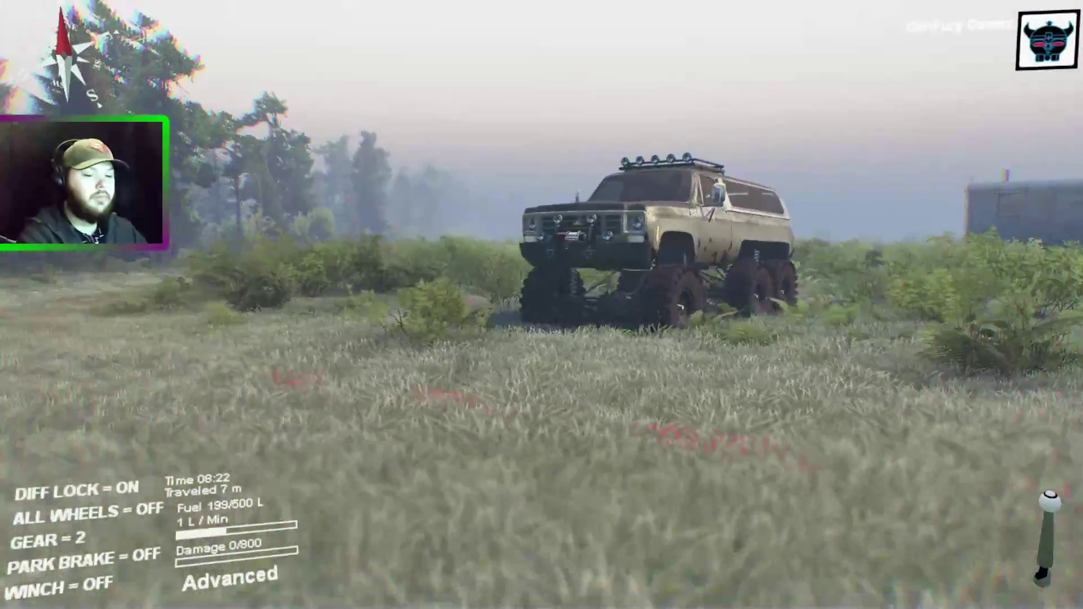
- Engage all-wheel drive on the Blazer 6x6 with the Q key
{"action": "key", "text": "q"}
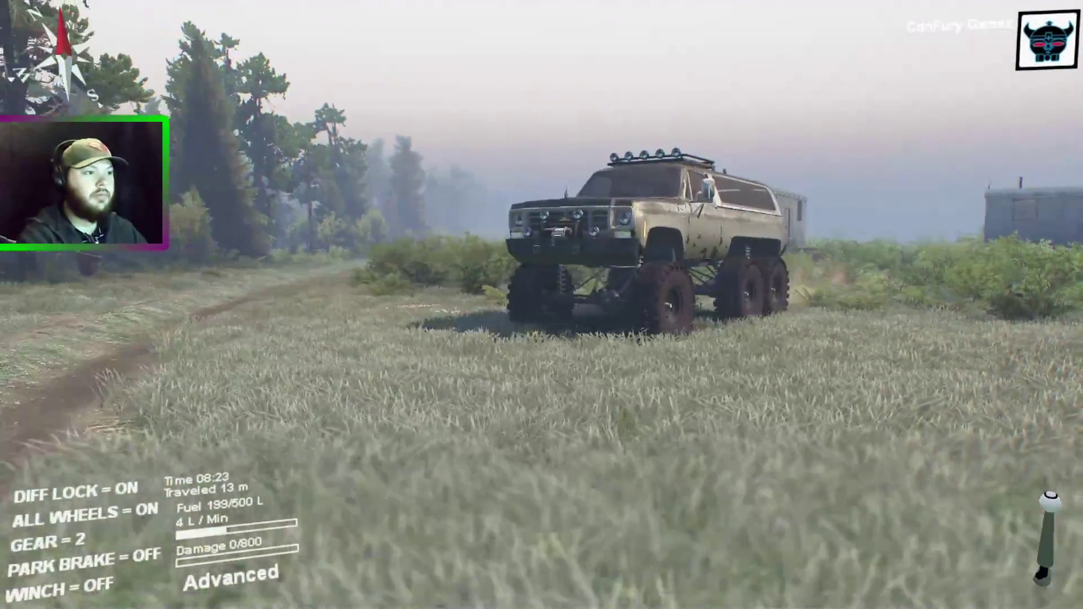